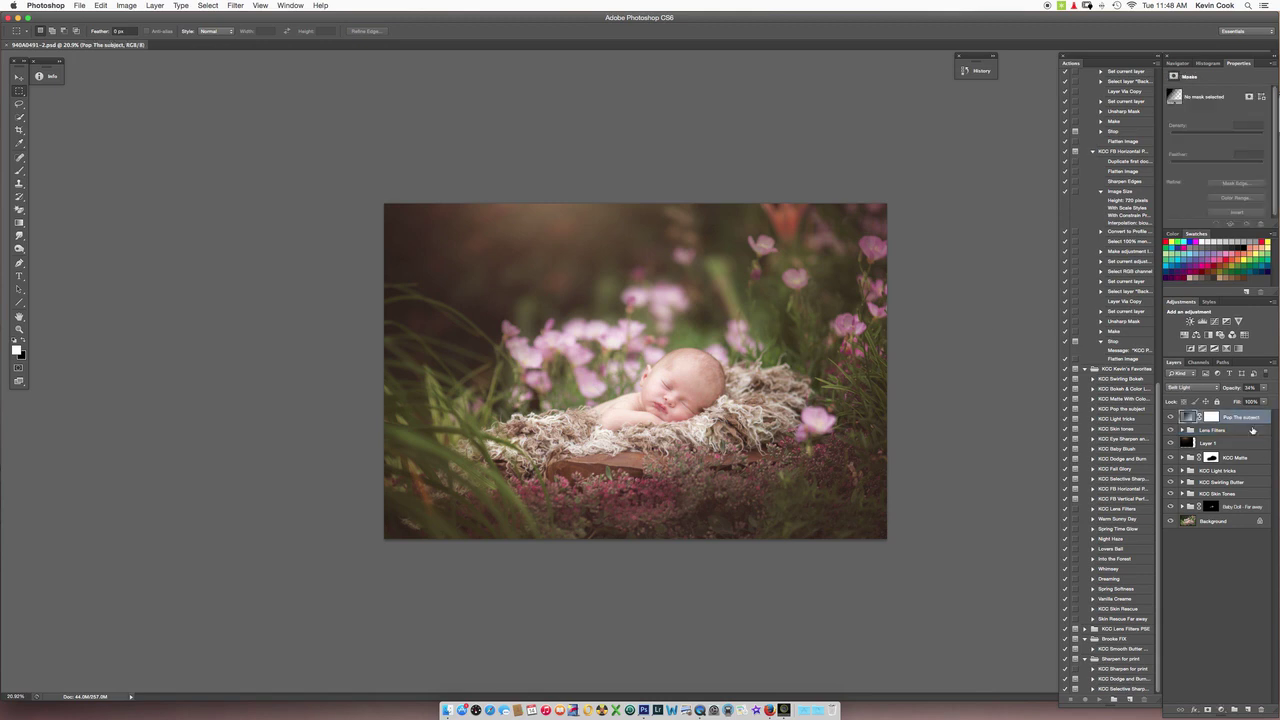
- Delete all the edit layers and groups above the Background layer, from Pop The subject down to the baby cut group
double_click(1244, 443)
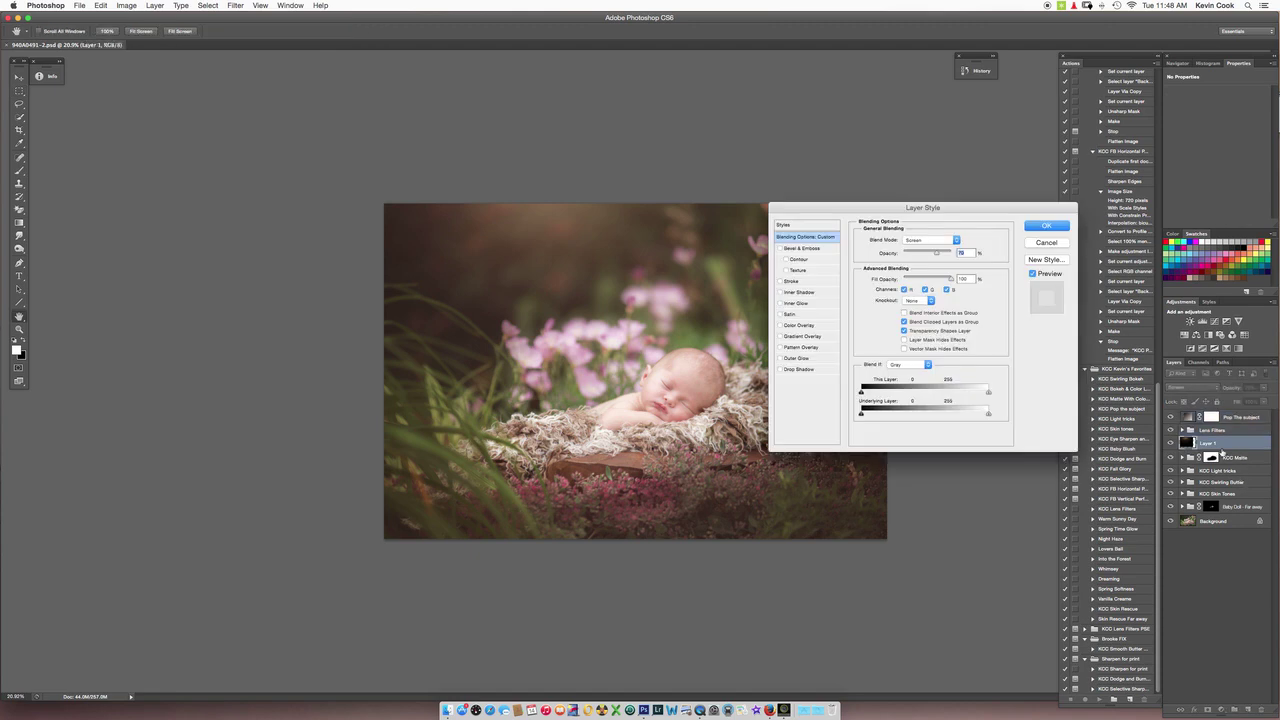
click(1062, 243)
super+click(1236, 418)
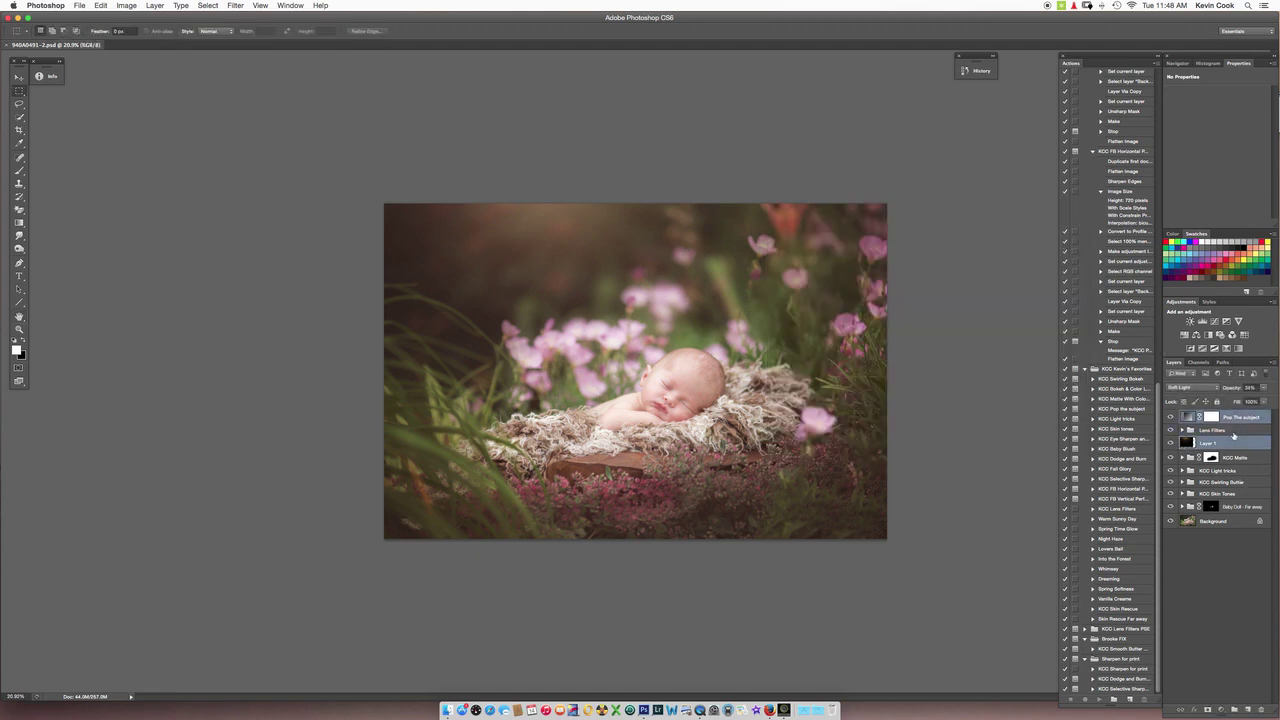
super+click(1235, 431)
super+click(1229, 458)
super+click(1232, 470)
super+click(1234, 482)
super+click(1236, 493)
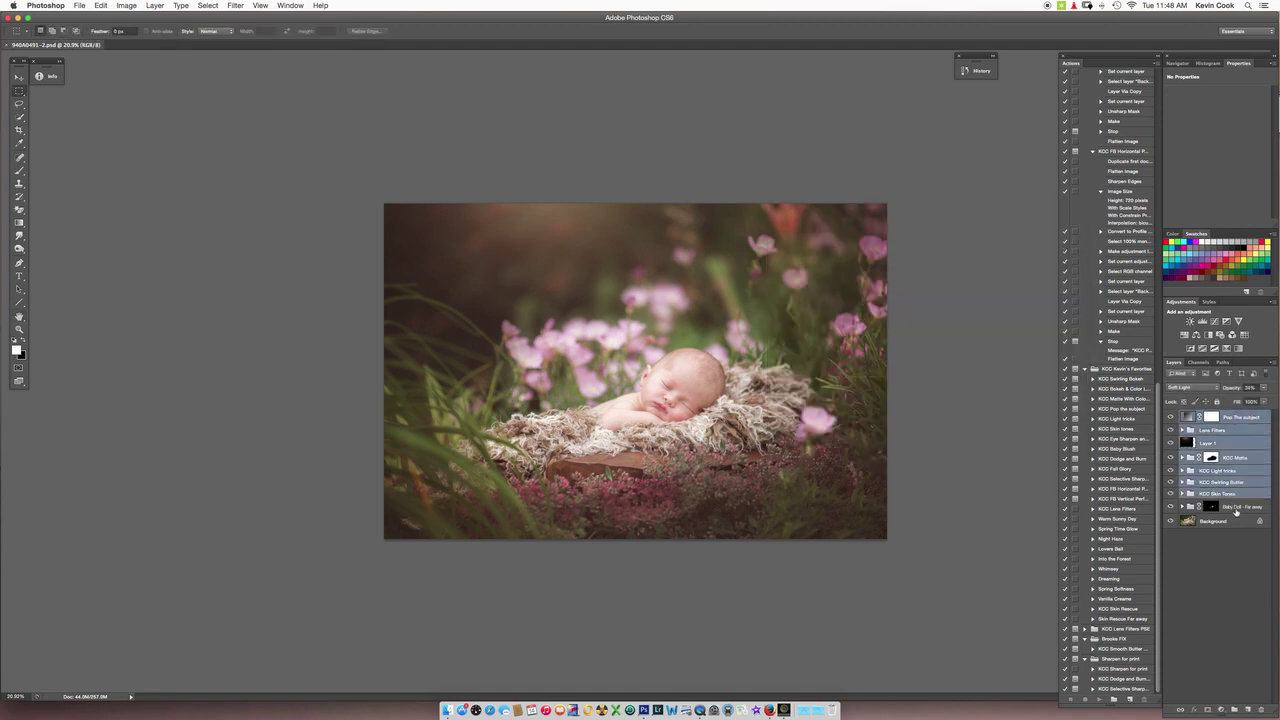
key(BackSpace)
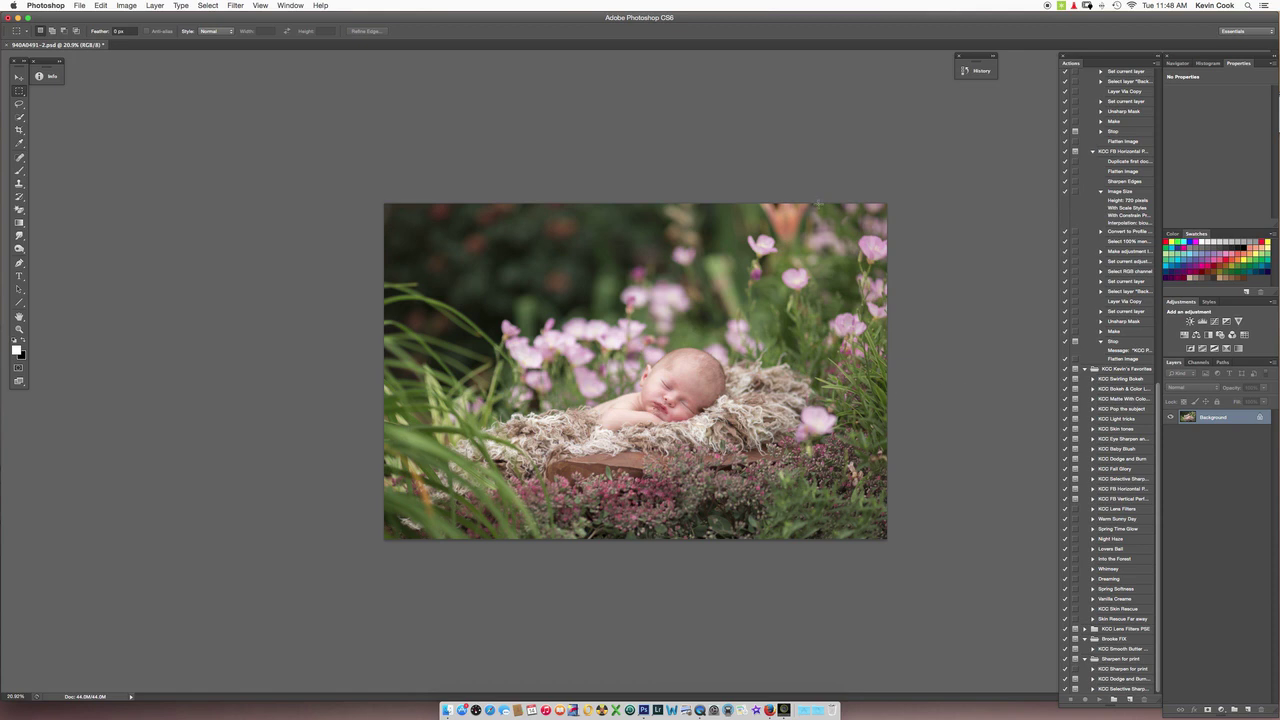
- Compare the opening snapshot with the layer-deleted state in the history, finishing on the layer-deleted state
click(995, 56)
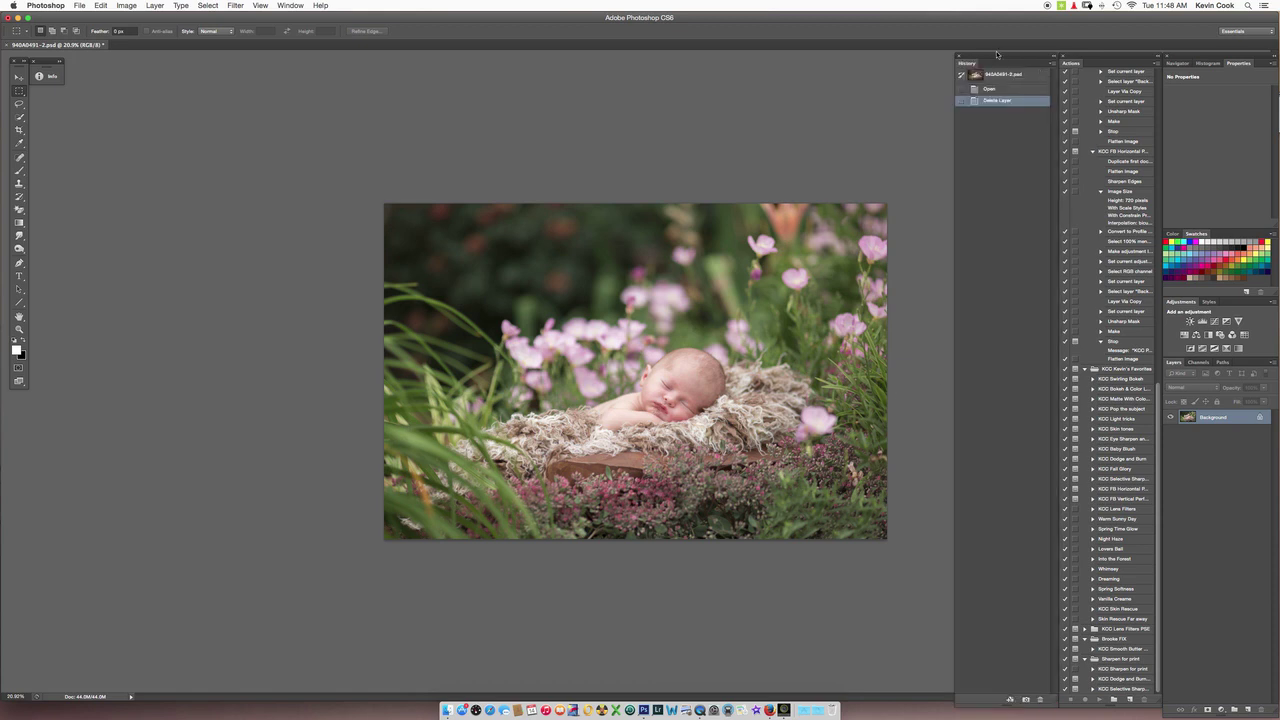
click(1002, 76)
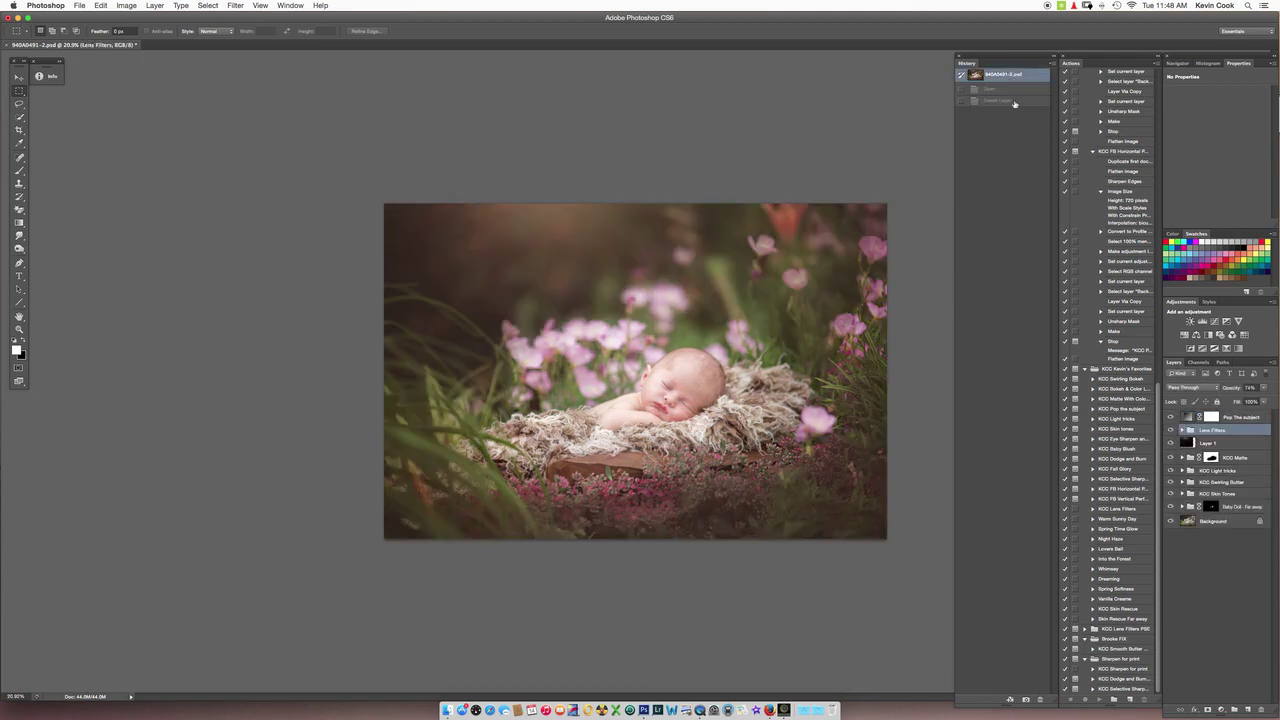
click(1000, 101)
click(1053, 56)
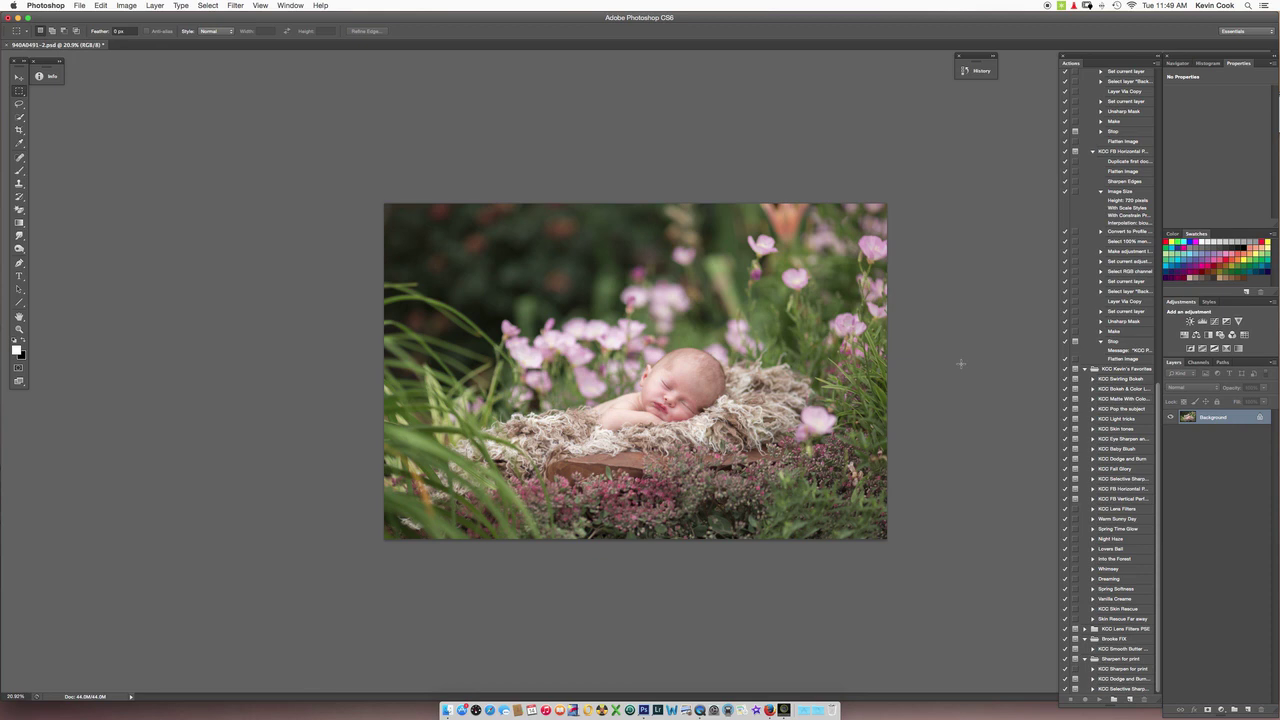
- Run the KCC Bokeh & Color Lovers action and compare the image with and without the new group
click(1128, 390)
click(1100, 700)
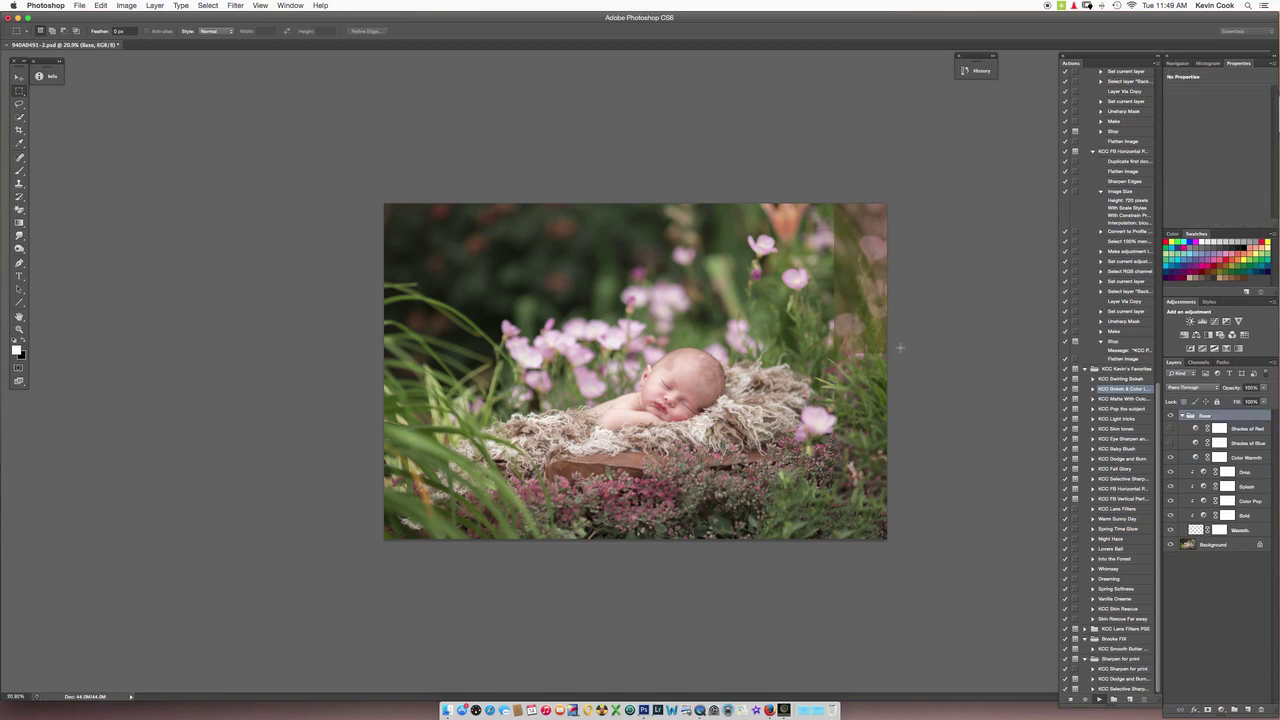
click(716, 370)
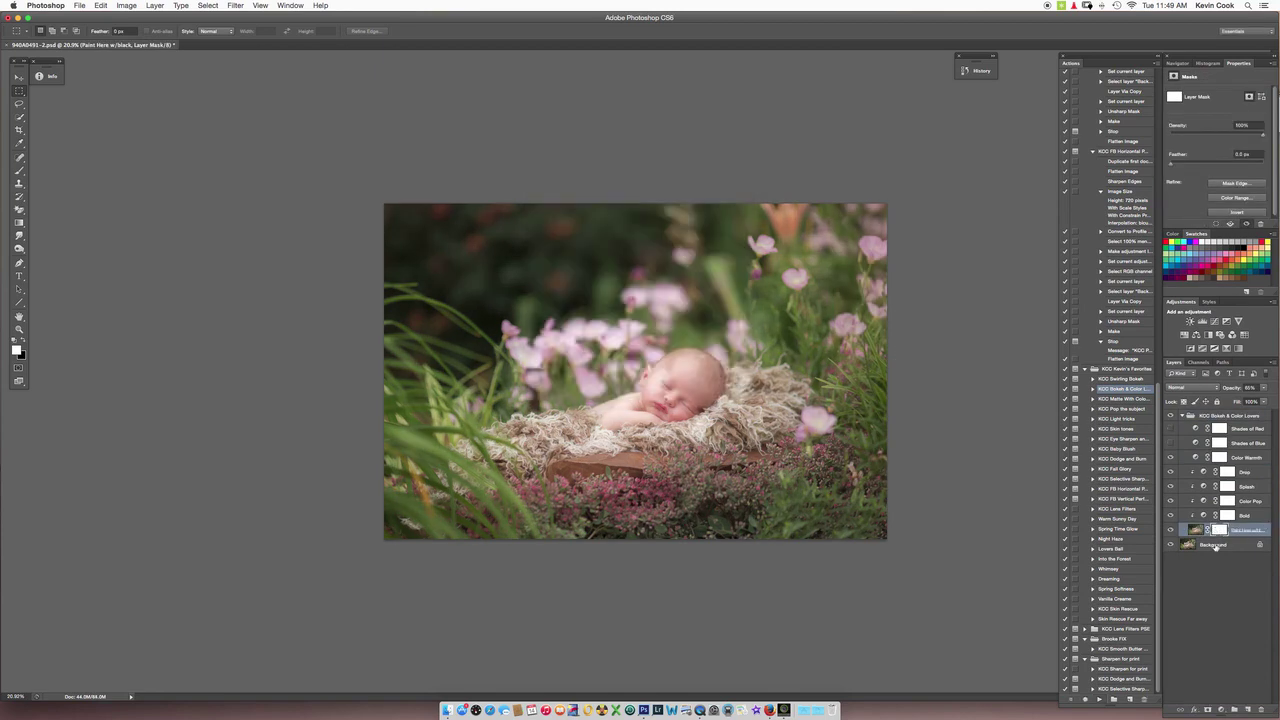
click(1170, 416)
click(1170, 416)
- Paint the bokeh layer's mask over the baby and blanket using an enlarged black brush at 100% opacity
key(b)
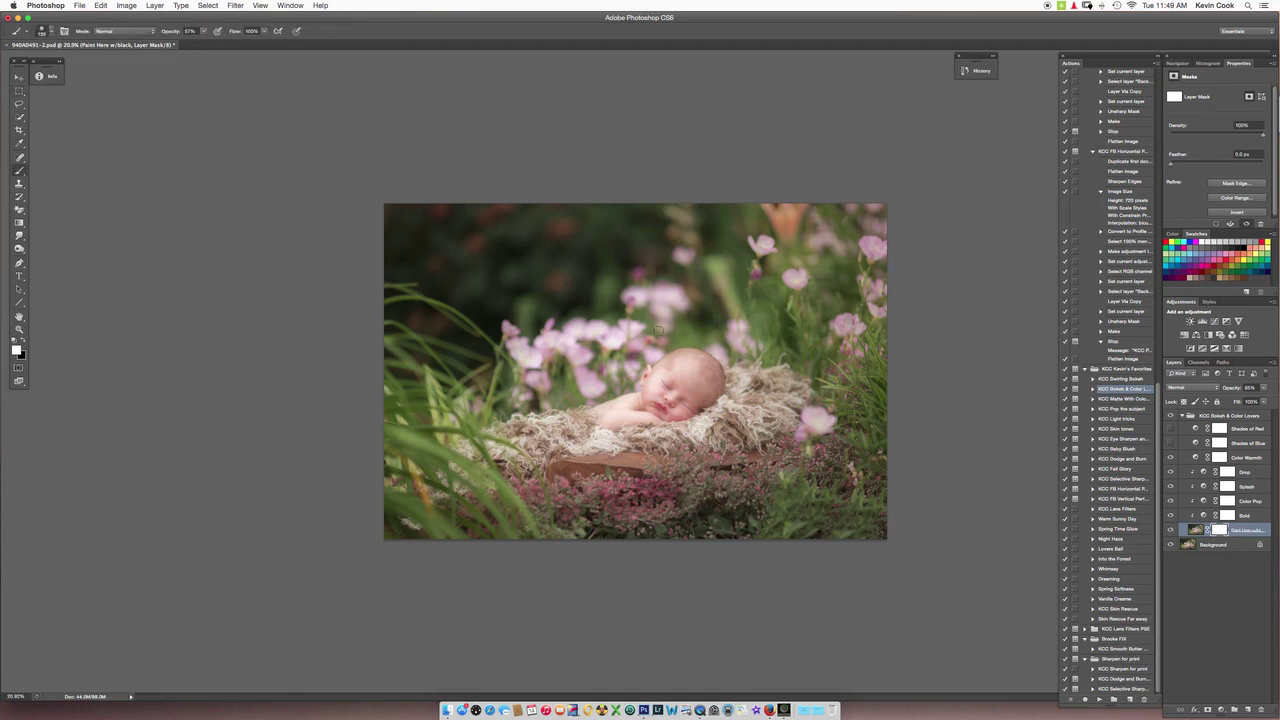
key(x)
click(203, 31)
drag(208, 44, 233, 44)
click(668, 410)
key(bracketright)
key(bracketright)
mouse_move(676, 380)
mouse_down()
mouse_move(759, 399)
mouse_move(636, 442)
mouse_move(549, 435)
mouse_move(503, 453)
mouse_move(605, 428)
mouse_move(615, 451)
mouse_move(782, 413)
mouse_move(755, 393)
mouse_move(672, 391)
mouse_move(721, 368)
mouse_move(804, 408)
mouse_move(857, 411)
mouse_move(873, 385)
mouse_move(857, 345)
mouse_move(867, 421)
mouse_move(860, 334)
mouse_move(888, 264)
mouse_move(885, 413)
mouse_up()
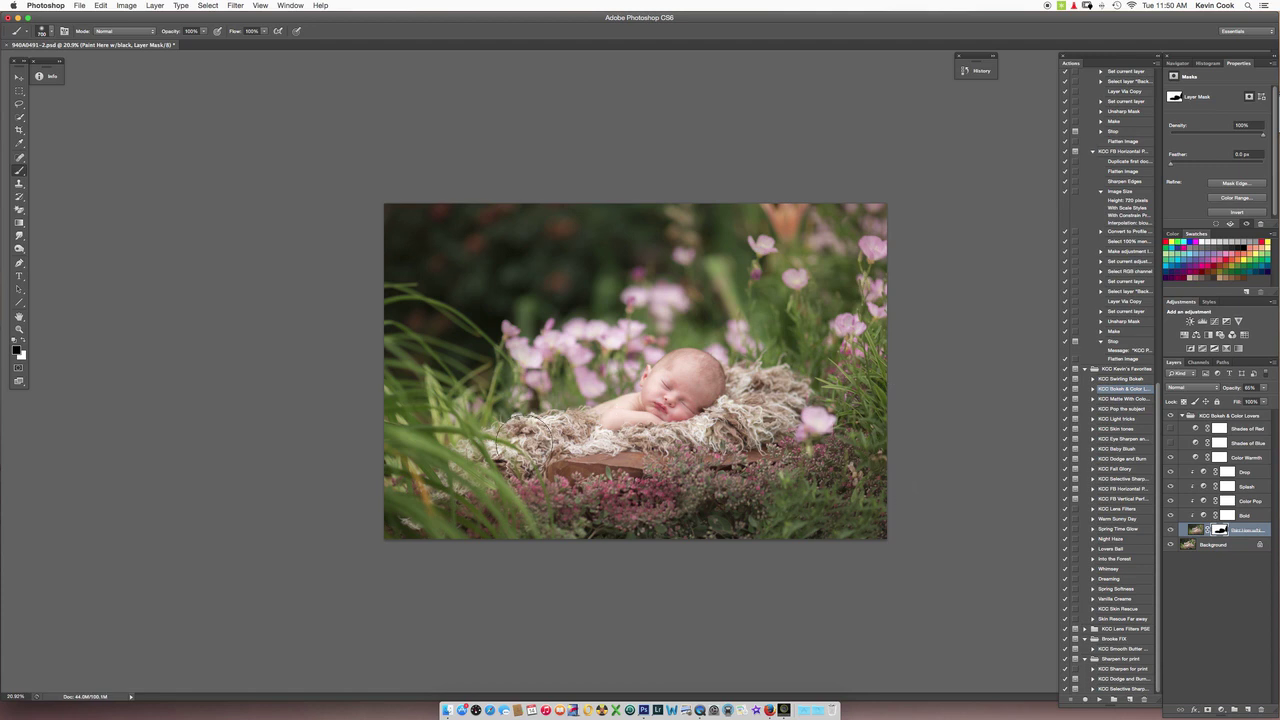
- Turn on the Shades of Red layer, lower its opacity, and collapse the KCC Bokeh & Color Lovers group
click(1170, 416)
click(1261, 432)
drag(1264, 391, 1252, 402)
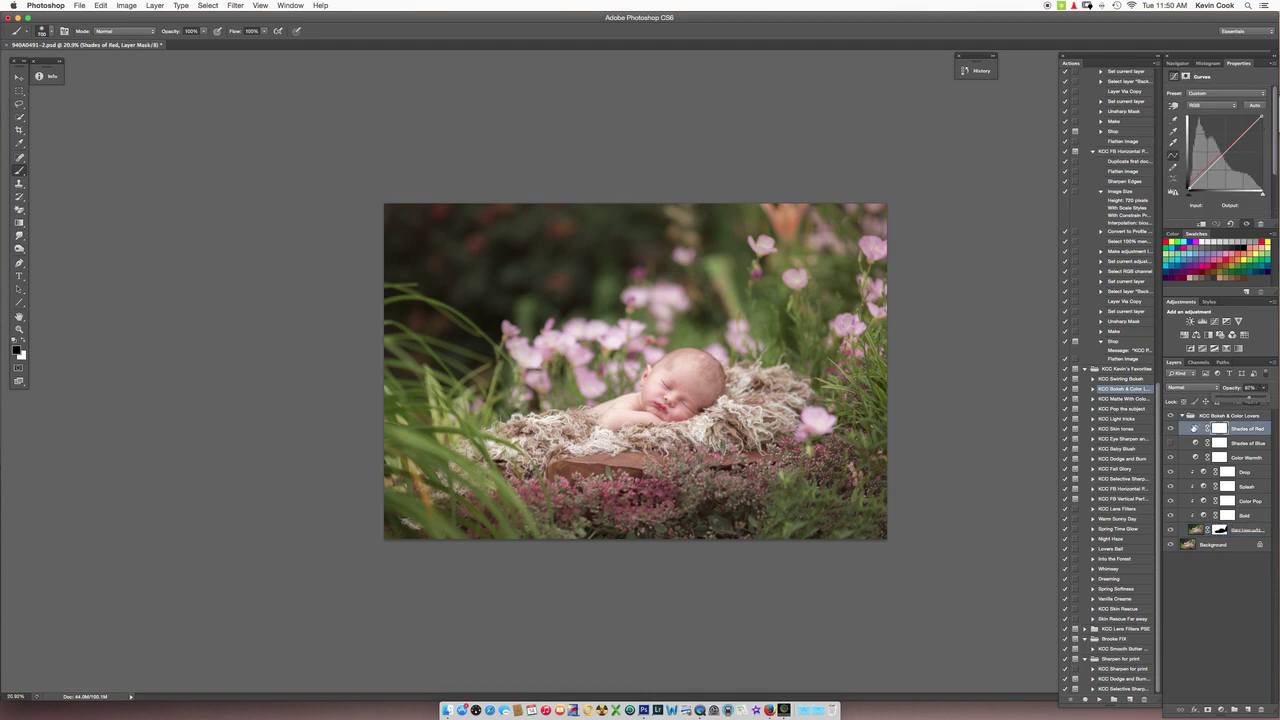
click(1183, 416)
- Run the KCC Matte With Color action on the Background layer and dismiss its message
click(1238, 432)
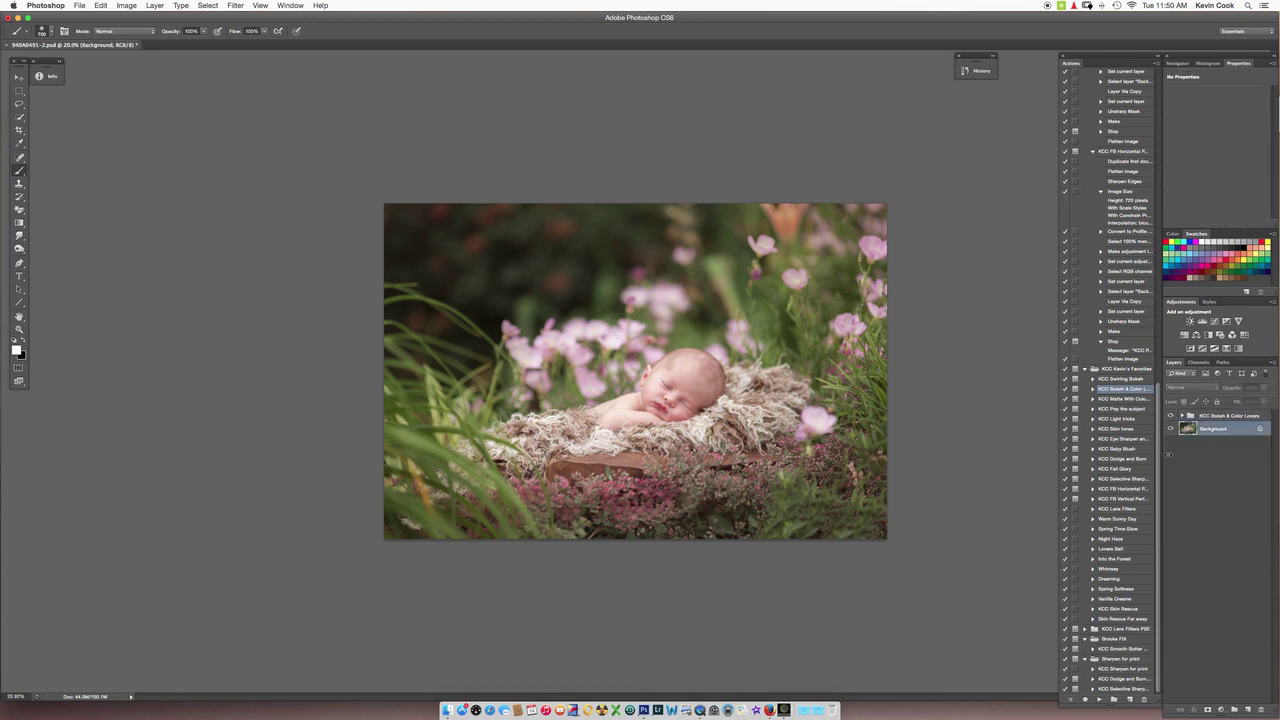
click(1130, 399)
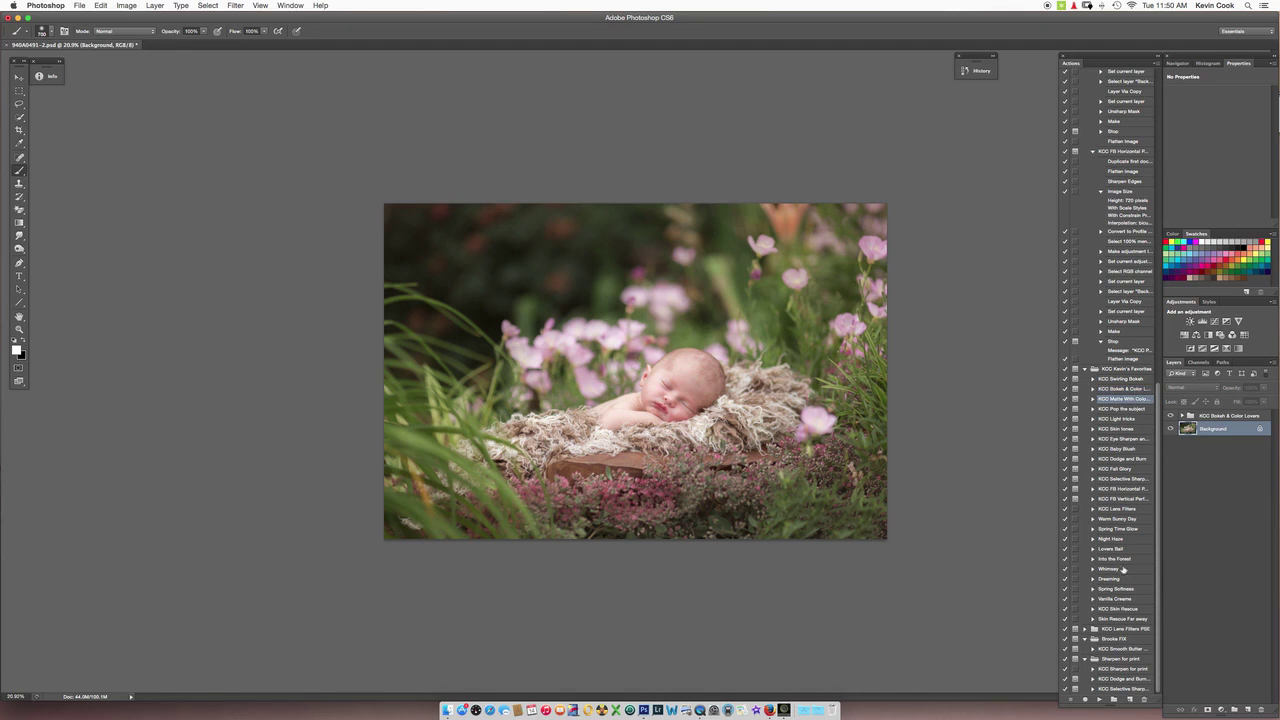
click(1099, 699)
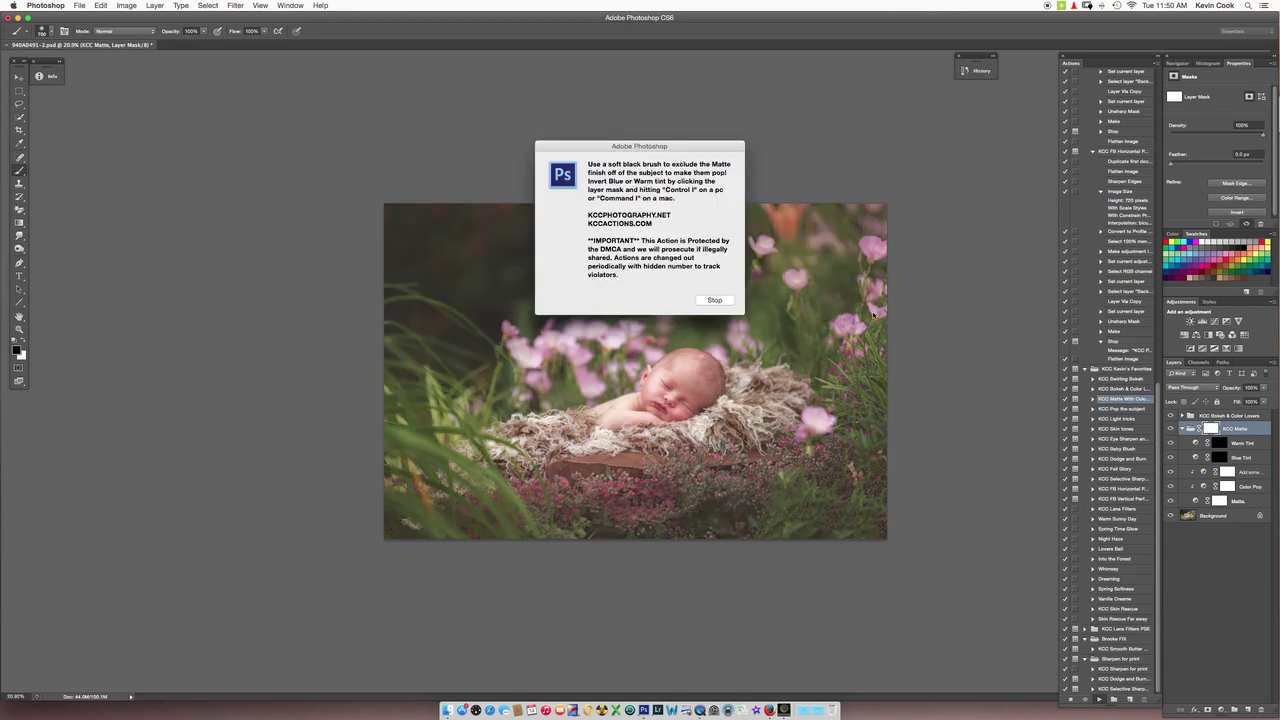
click(715, 302)
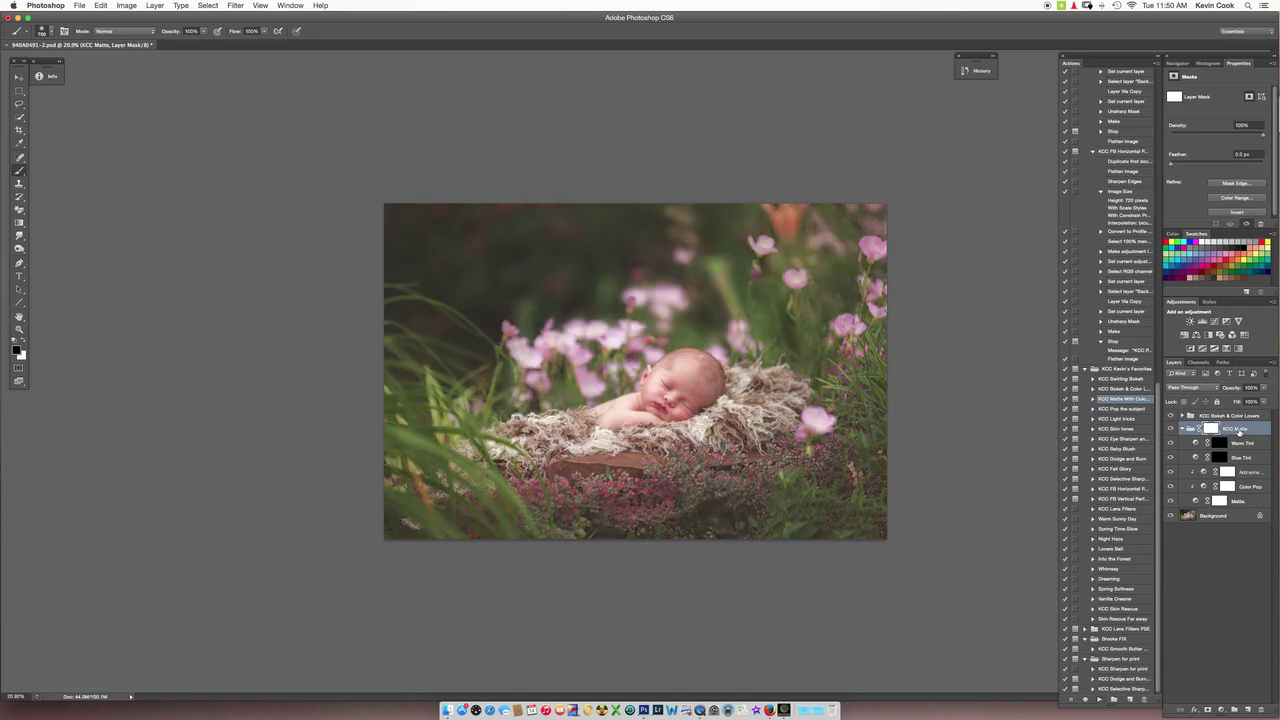
- Paint black over the baby and blanket on the KCC Matte group's mask, and lower the group's opacity
click(1212, 430)
mouse_move(670, 397)
mouse_down()
mouse_move(696, 383)
mouse_move(746, 415)
mouse_move(643, 415)
mouse_move(540, 440)
mouse_move(670, 452)
mouse_move(683, 385)
mouse_move(750, 395)
mouse_move(705, 428)
mouse_move(522, 447)
mouse_move(694, 418)
mouse_move(691, 378)
mouse_move(773, 406)
mouse_up()
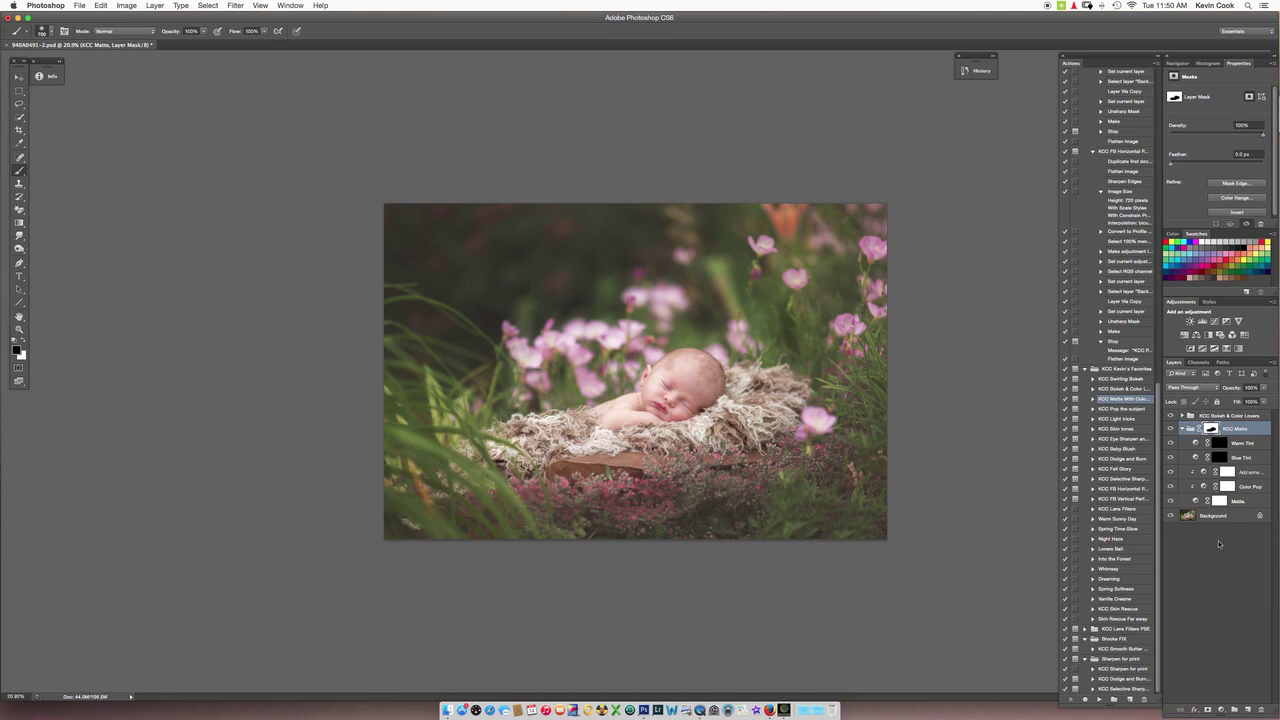
click(1263, 390)
drag(1266, 401, 1238, 404)
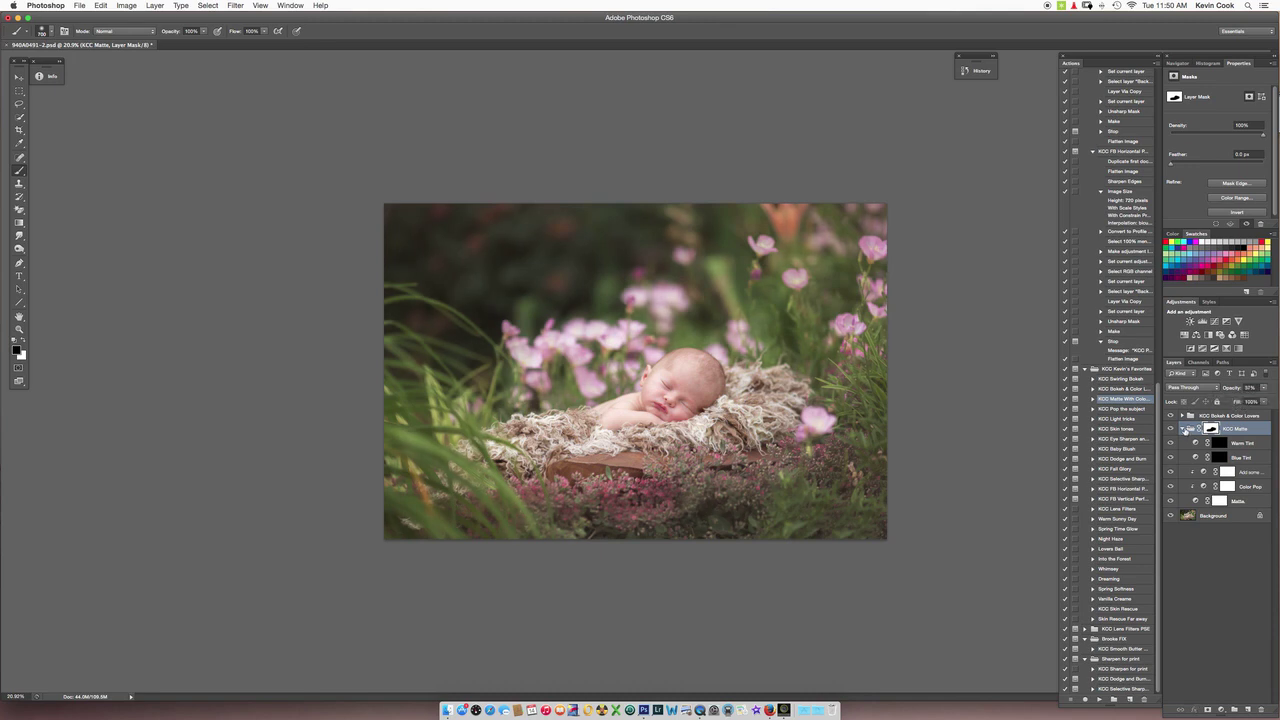
click(1182, 429)
- Compare the image with and without the KCC Matte group
click(1171, 429)
click(1171, 429)
click(1171, 429)
click(1171, 429)
- Select the Background layer and open Sun beams Center.png from the Sun & Light Overlays folder
click(1218, 444)
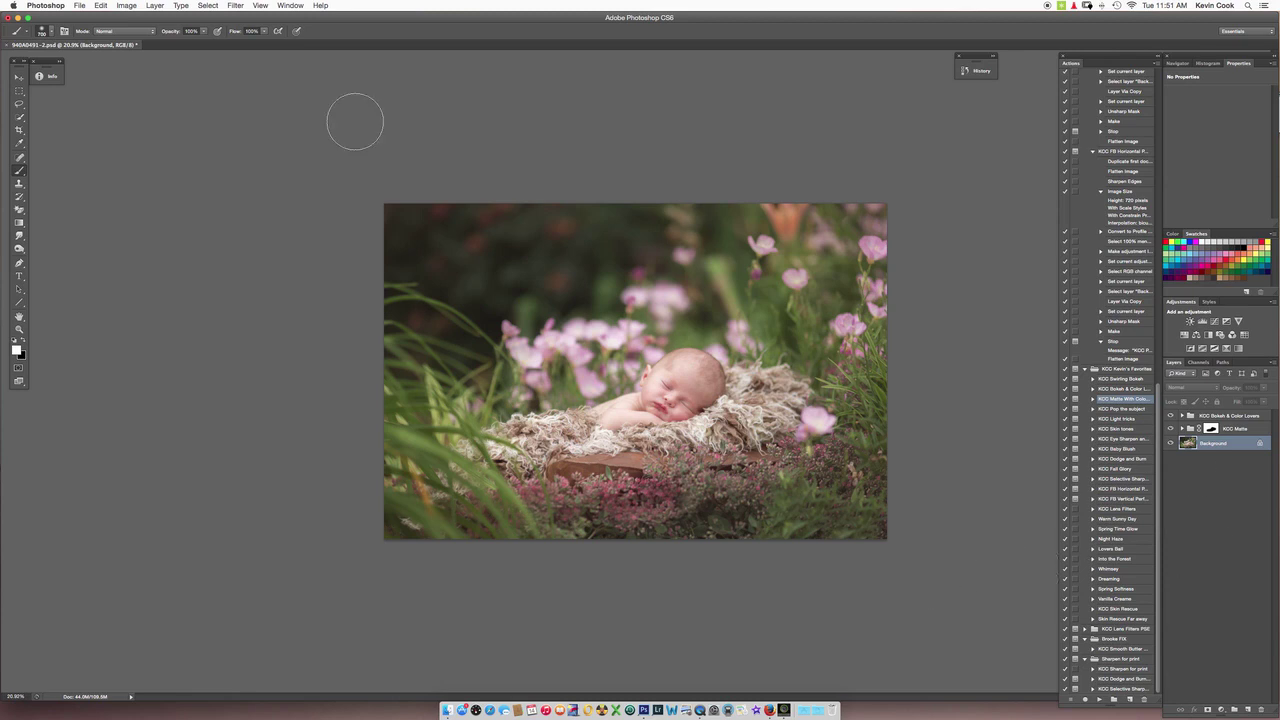
click(82, 8)
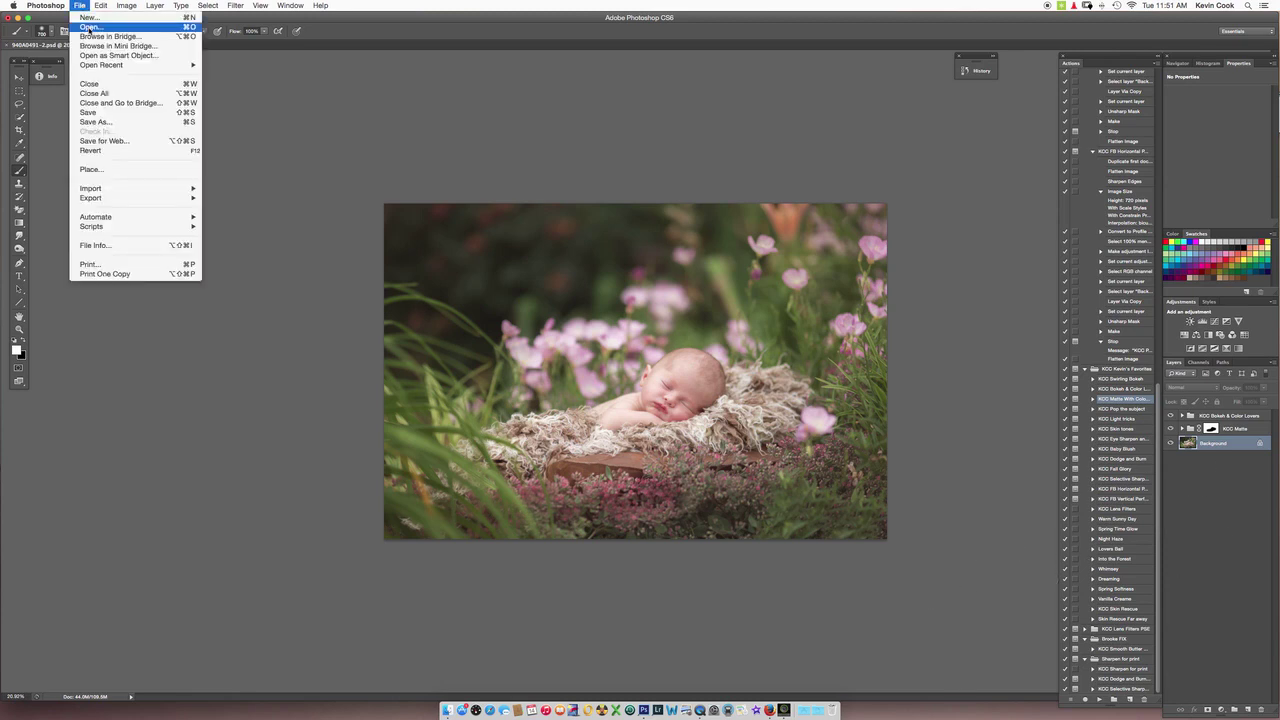
click(89, 27)
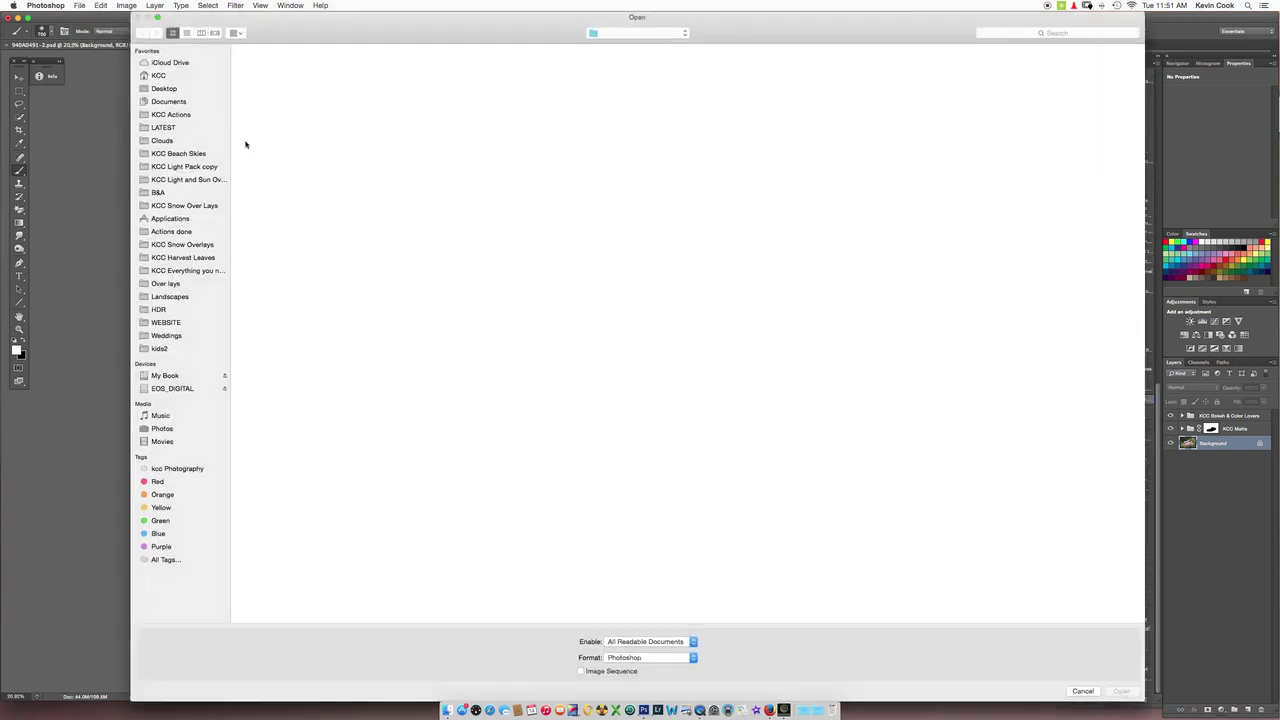
click(189, 168)
double_click(266, 70)
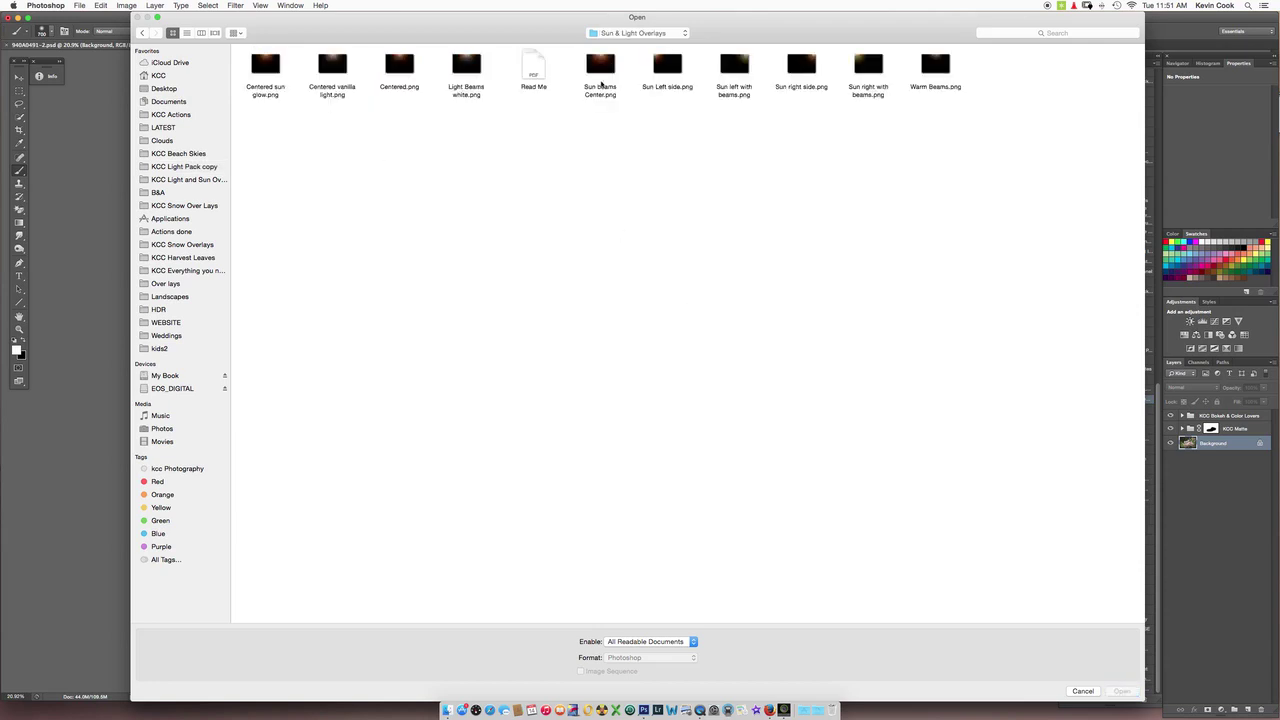
click(601, 86)
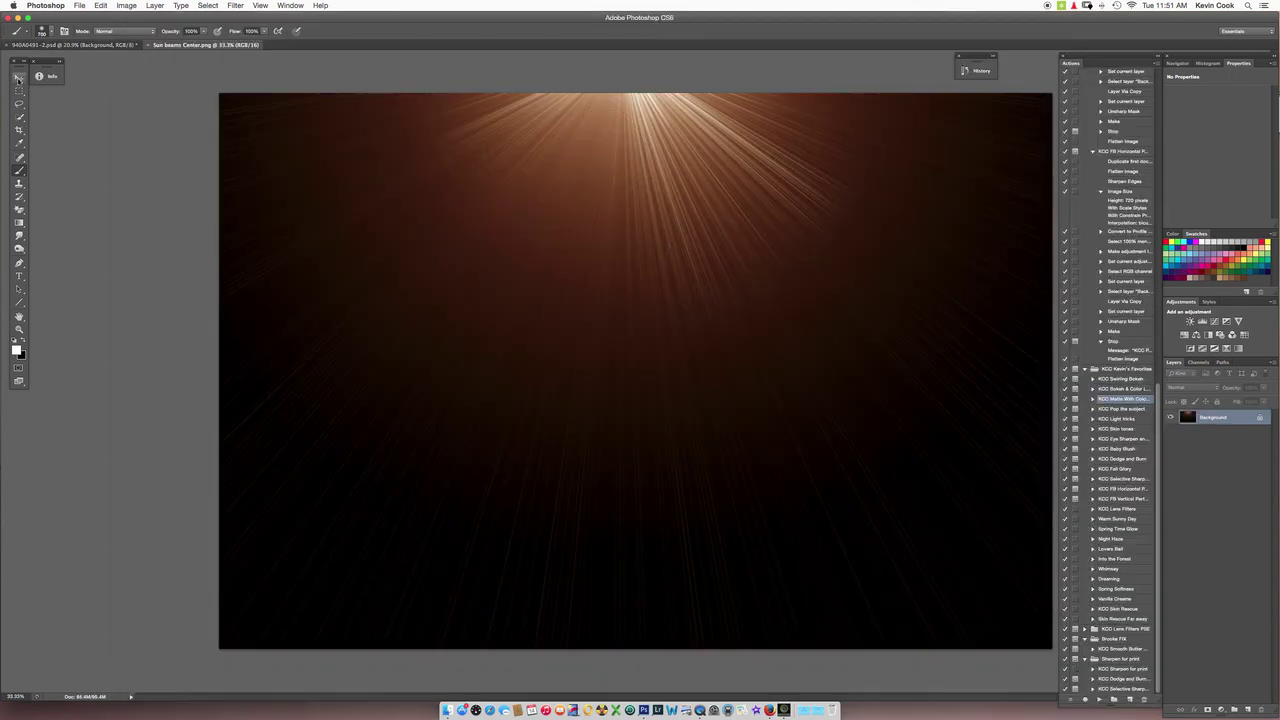
- Bring the sun beams overlay into the baby photo, place it over the upper area, and set its blend mode to Screen
click(18, 77)
drag(617, 170, 700, 434)
drag(603, 279, 640, 278)
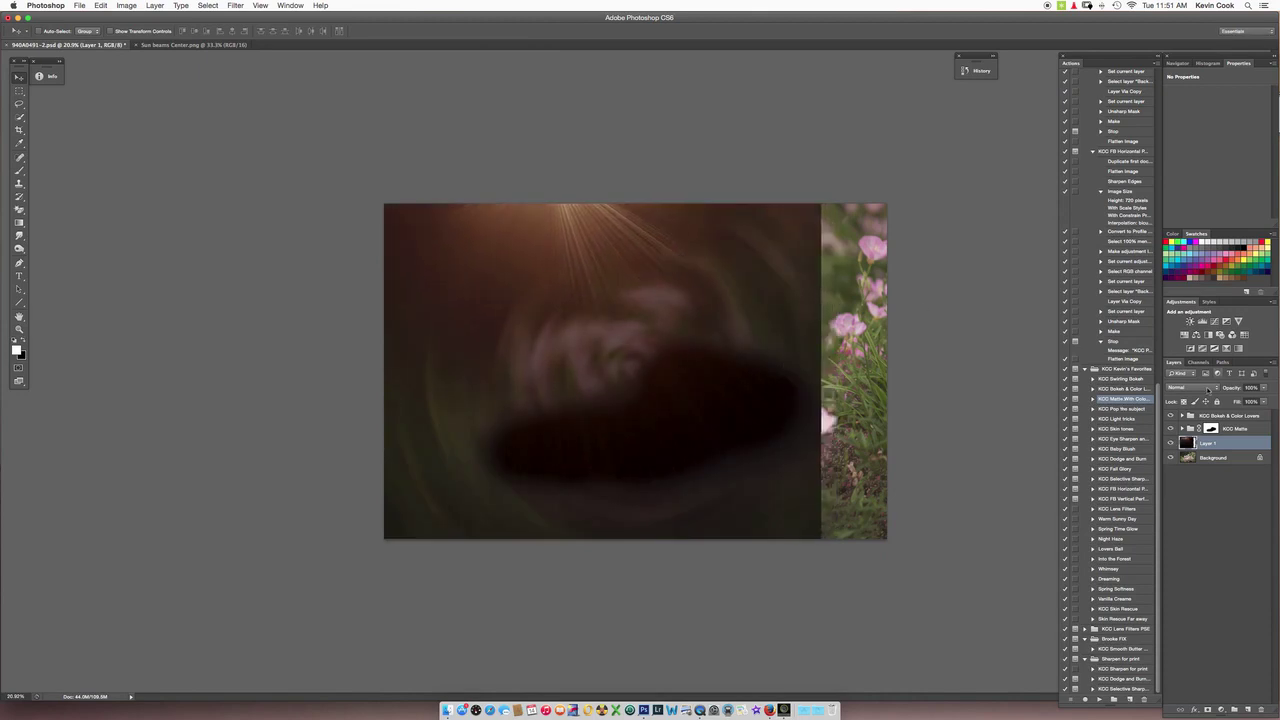
click(1208, 389)
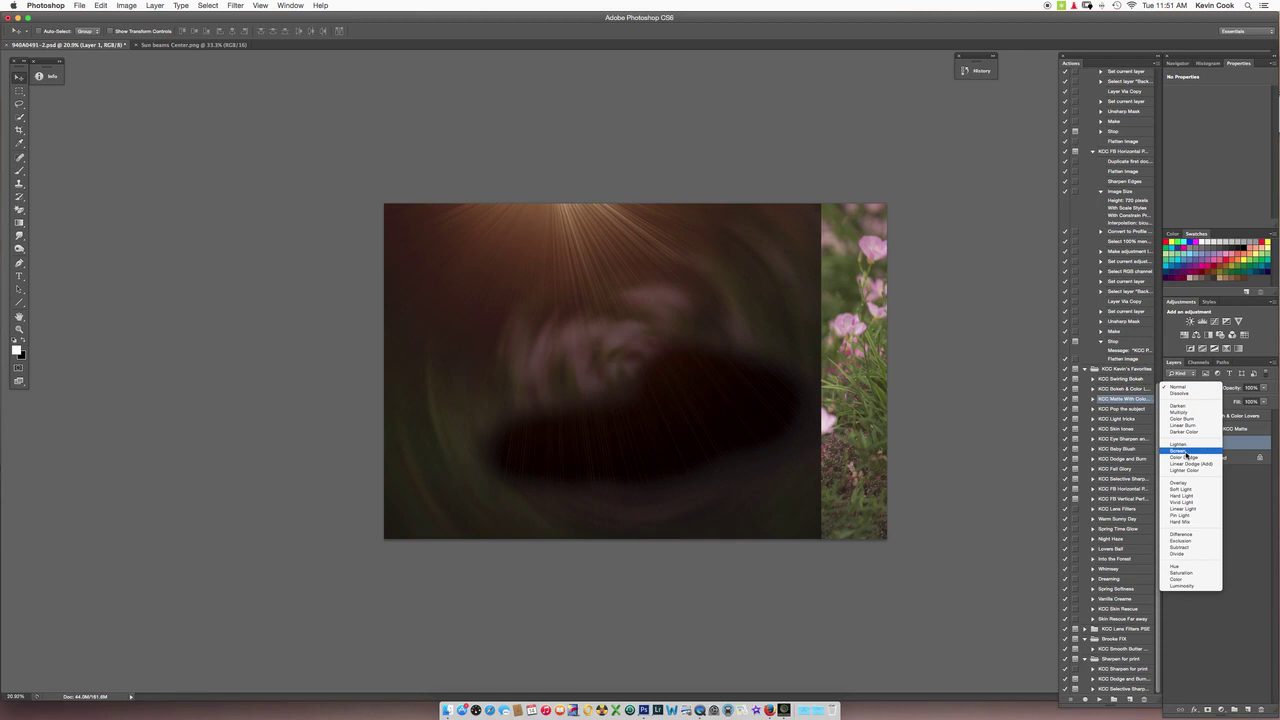
click(1188, 451)
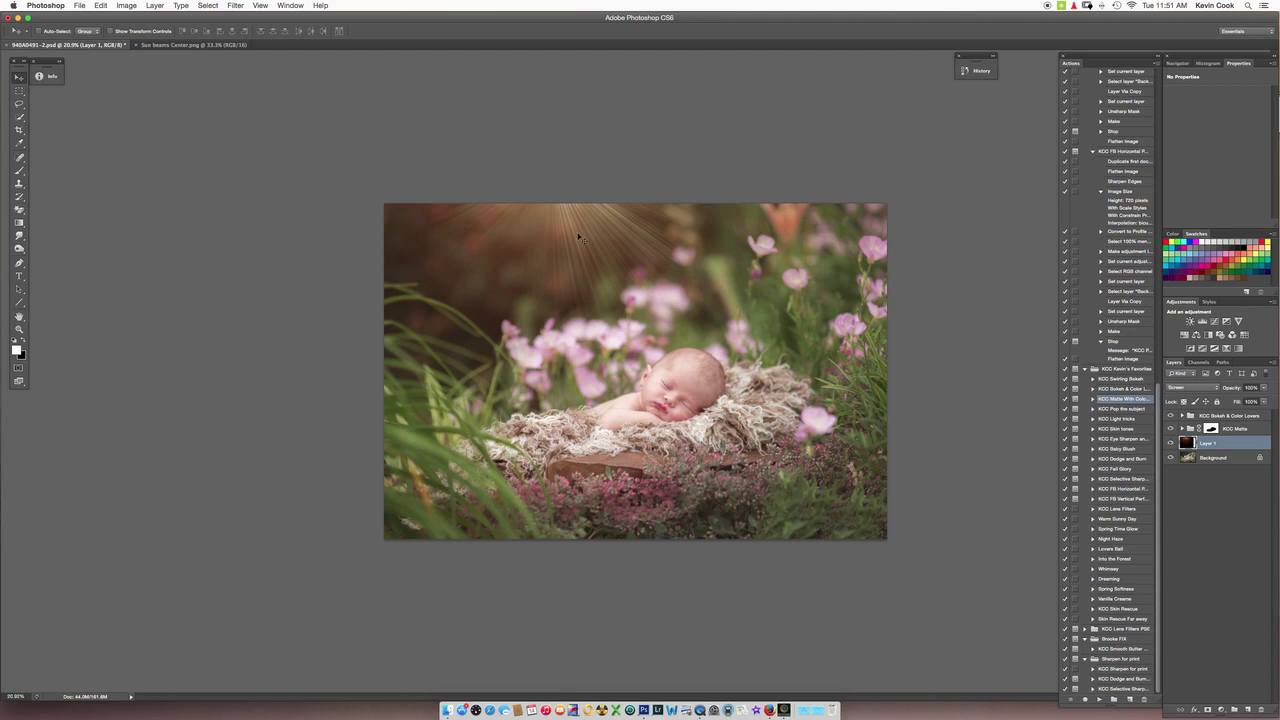
- Nudge the sun beams overlay upward and soften its rays with a Gaussian Blur
drag(586, 236, 590, 208)
click(236, 6)
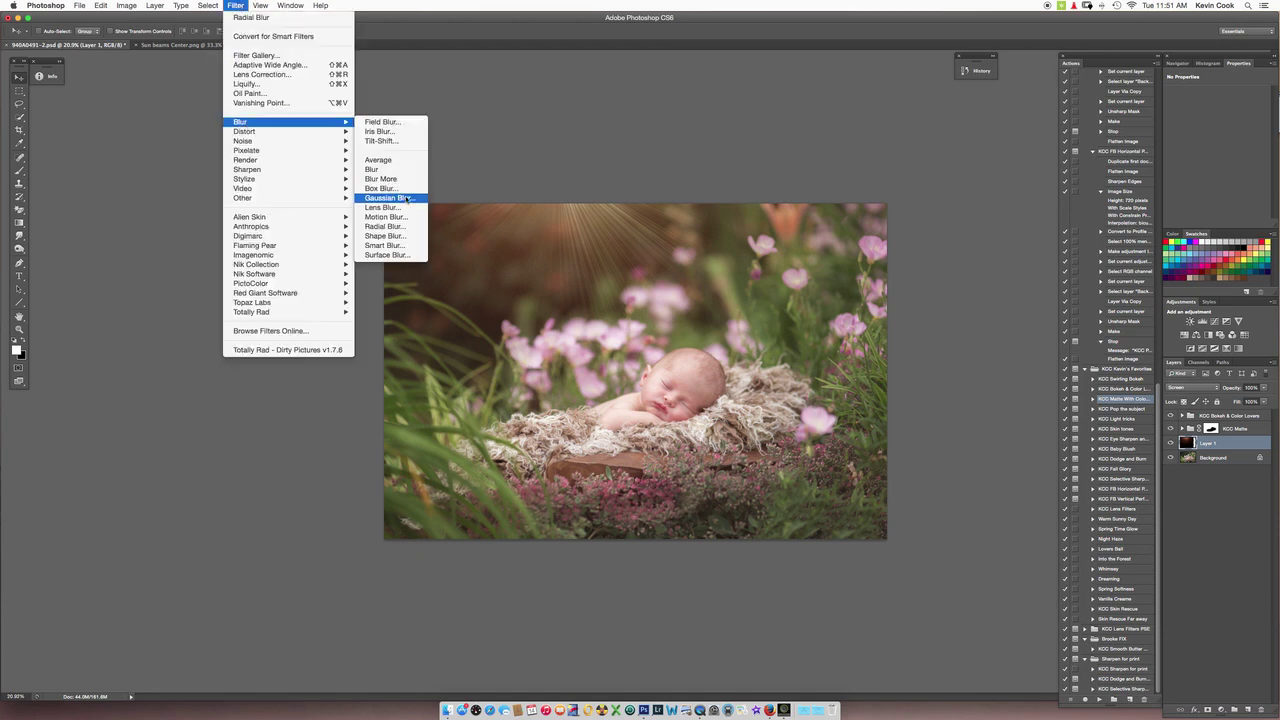
click(405, 198)
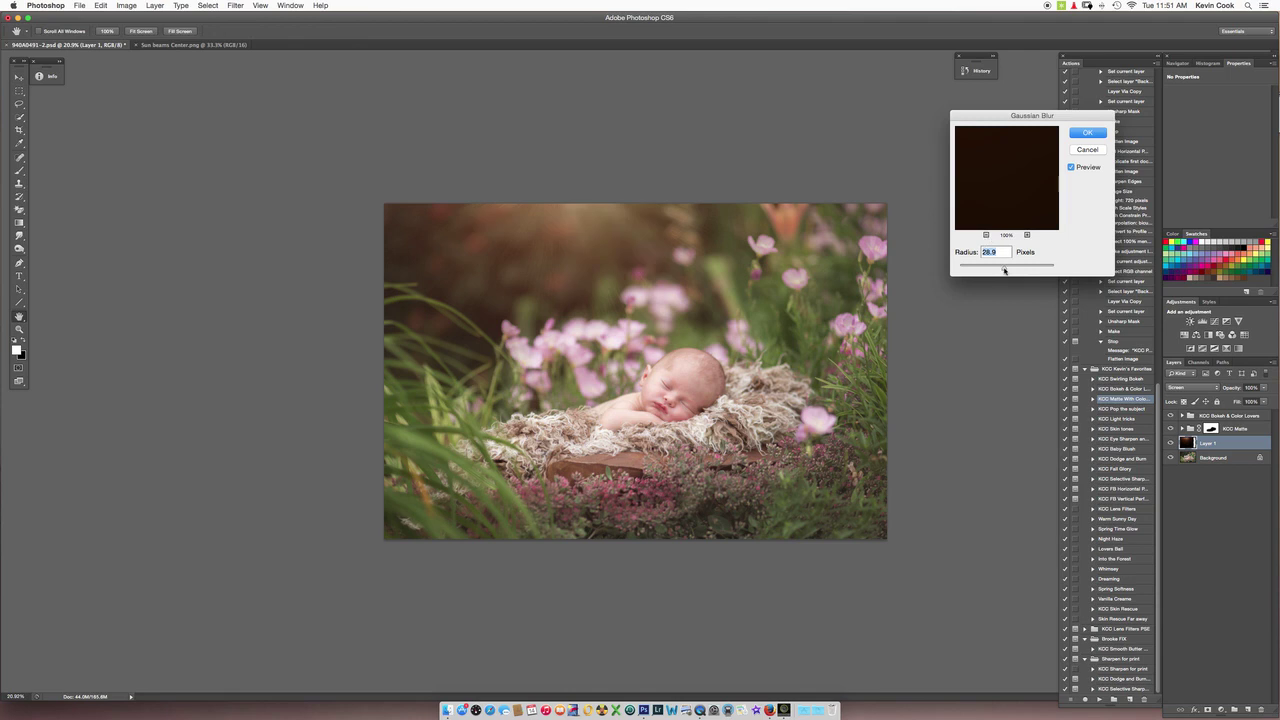
drag(1004, 270, 1007, 270)
click(1090, 134)
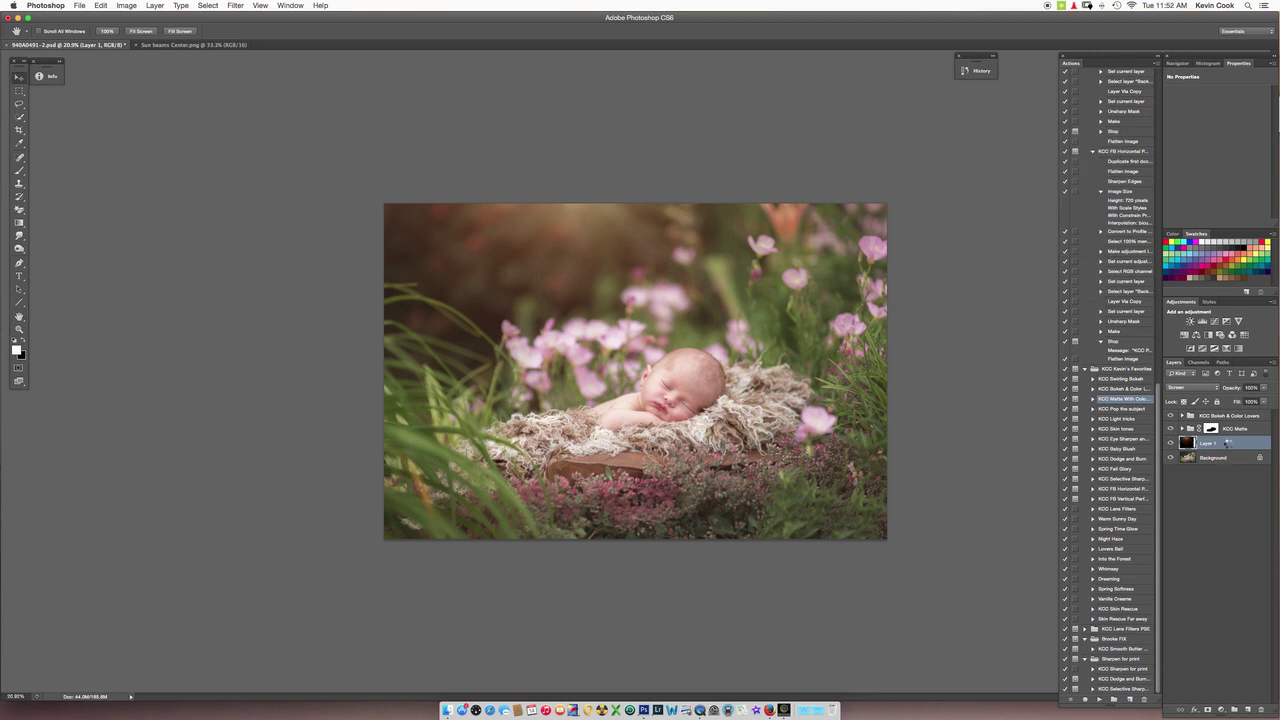
key(v)
drag(1229, 447, 1230, 413)
key(5)
click(994, 57)
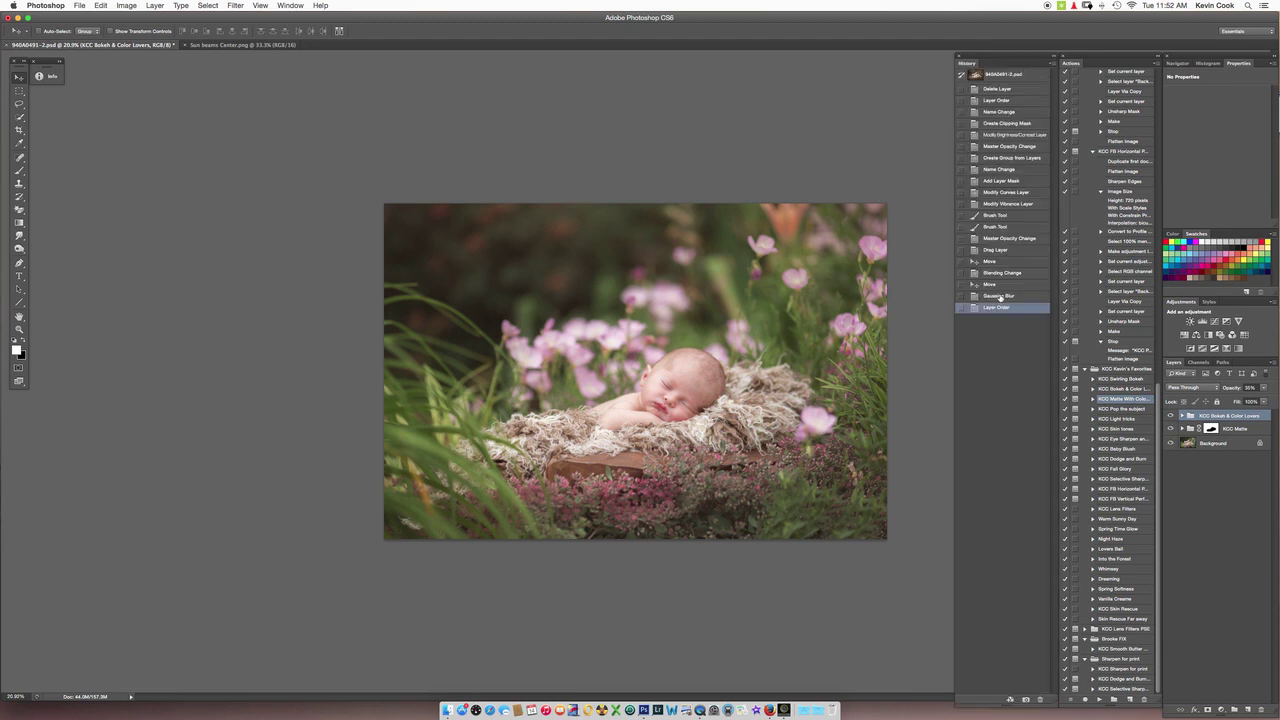
click(1000, 297)
click(1051, 57)
- Move the sun beams layer above the KCC Bokeh & Color Lovers group
drag(1206, 443, 1204, 410)
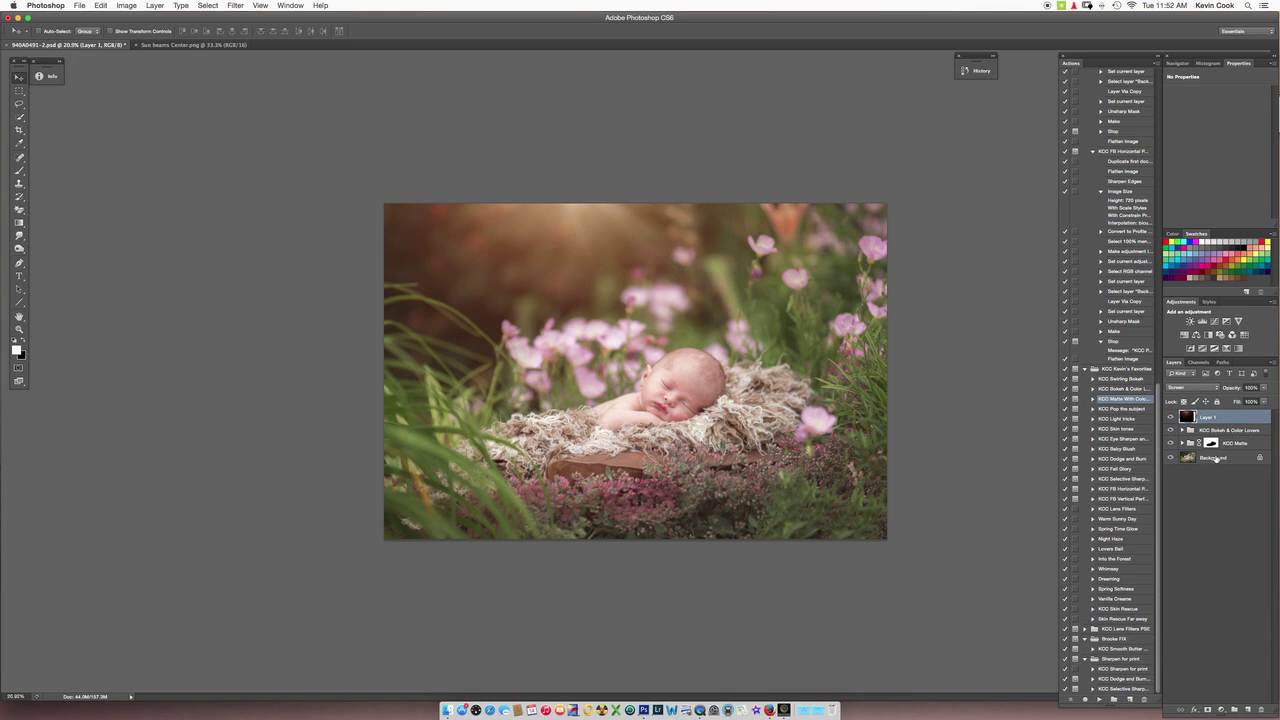
- Run the KCC Light tricks action on the Background layer, dismiss its message, and collapse the action's steps
click(1215, 458)
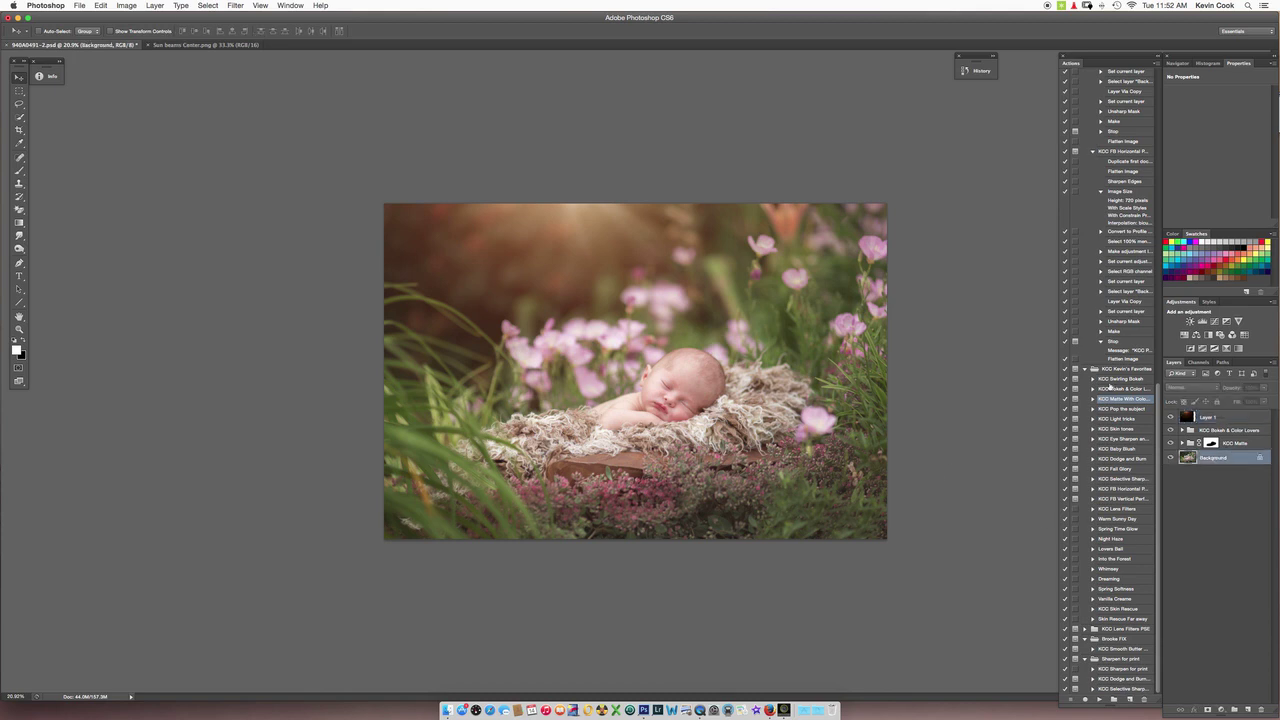
click(1127, 421)
click(1099, 699)
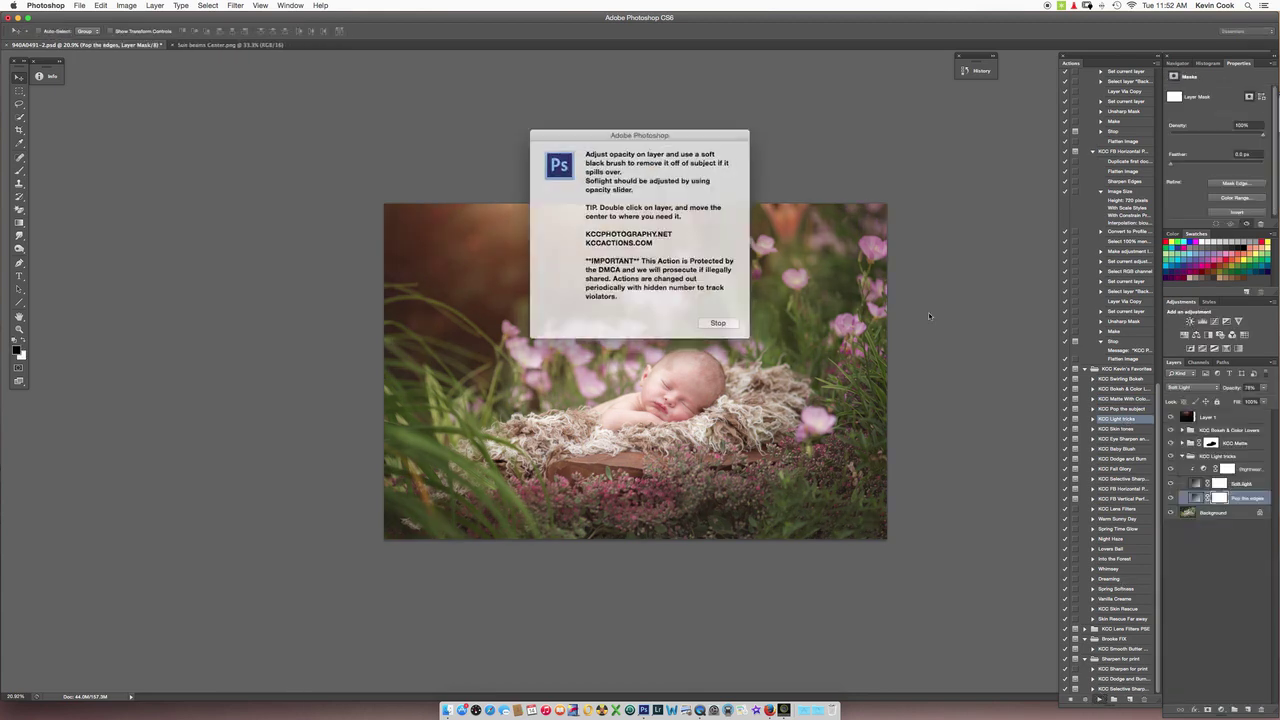
click(720, 320)
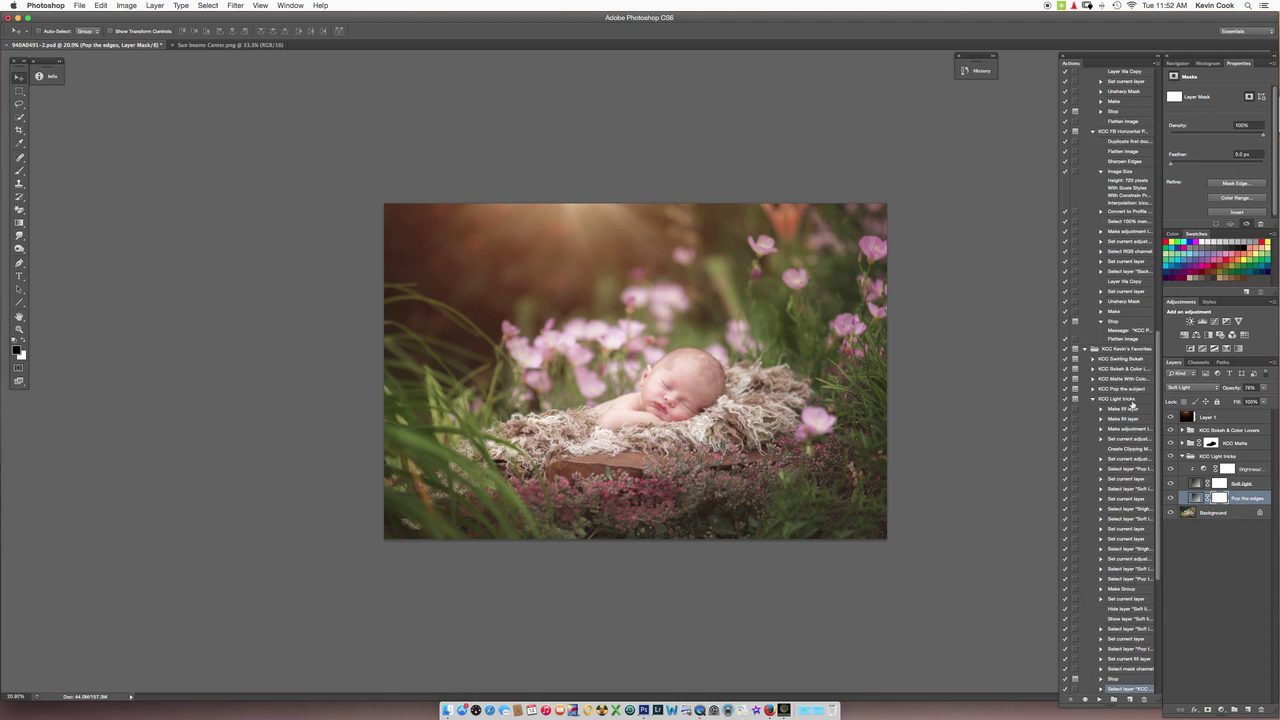
click(1093, 400)
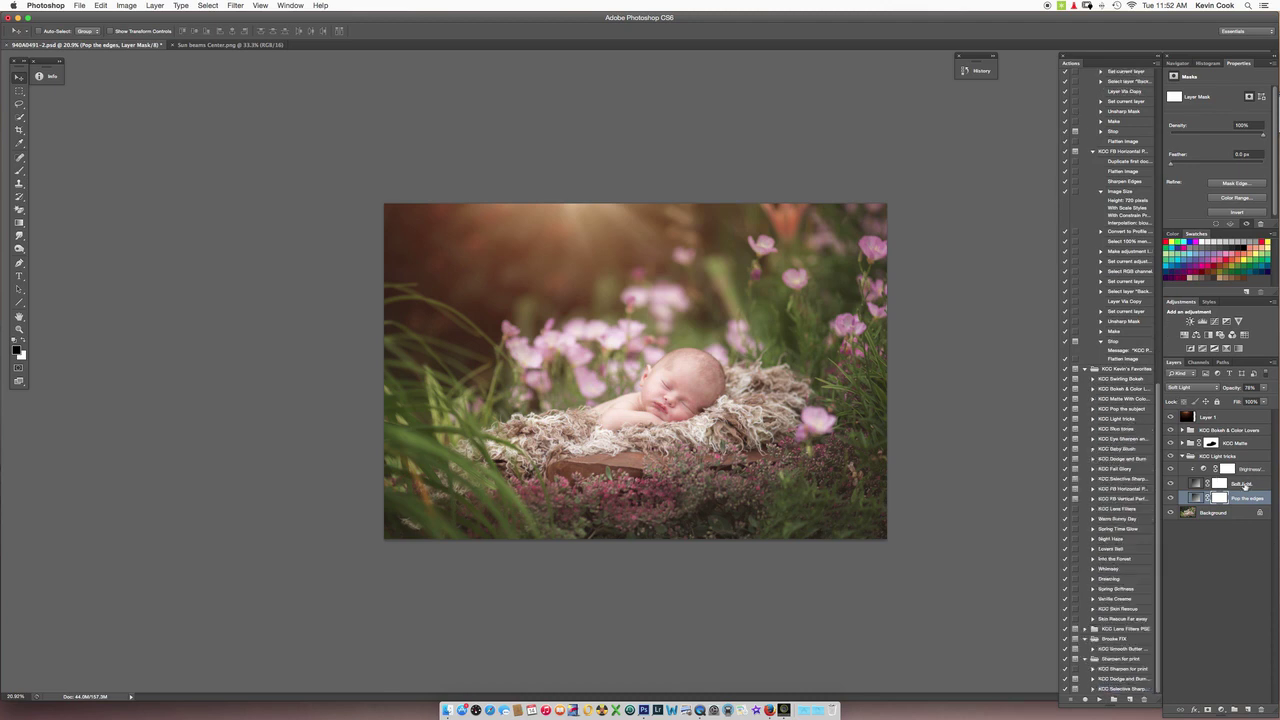
- Lower the opacity of the Soft light layer inside the KCC Light tricks group
click(1245, 484)
click(1262, 389)
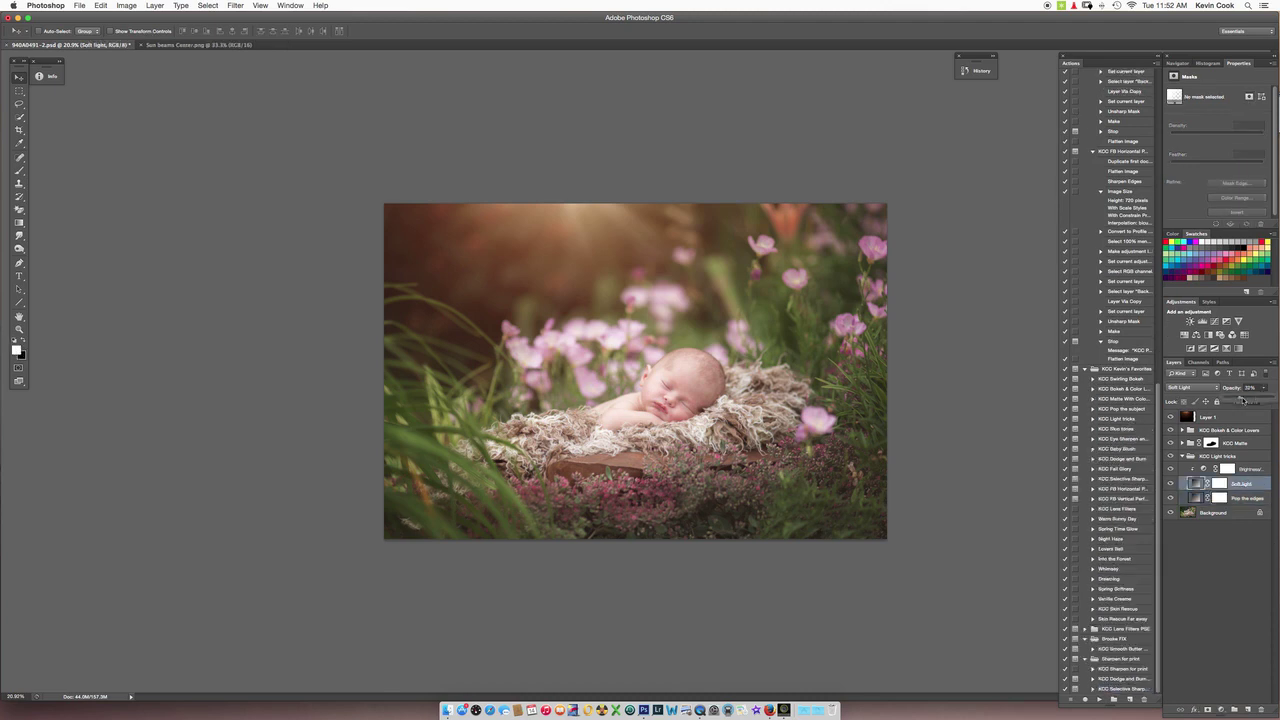
drag(1239, 400, 1236, 401)
- Collapse the KCC Light tricks group and move it directly below Layer 1, comparing the photo with the group hidden and shown
click(1183, 456)
drag(1227, 421, 1227, 425)
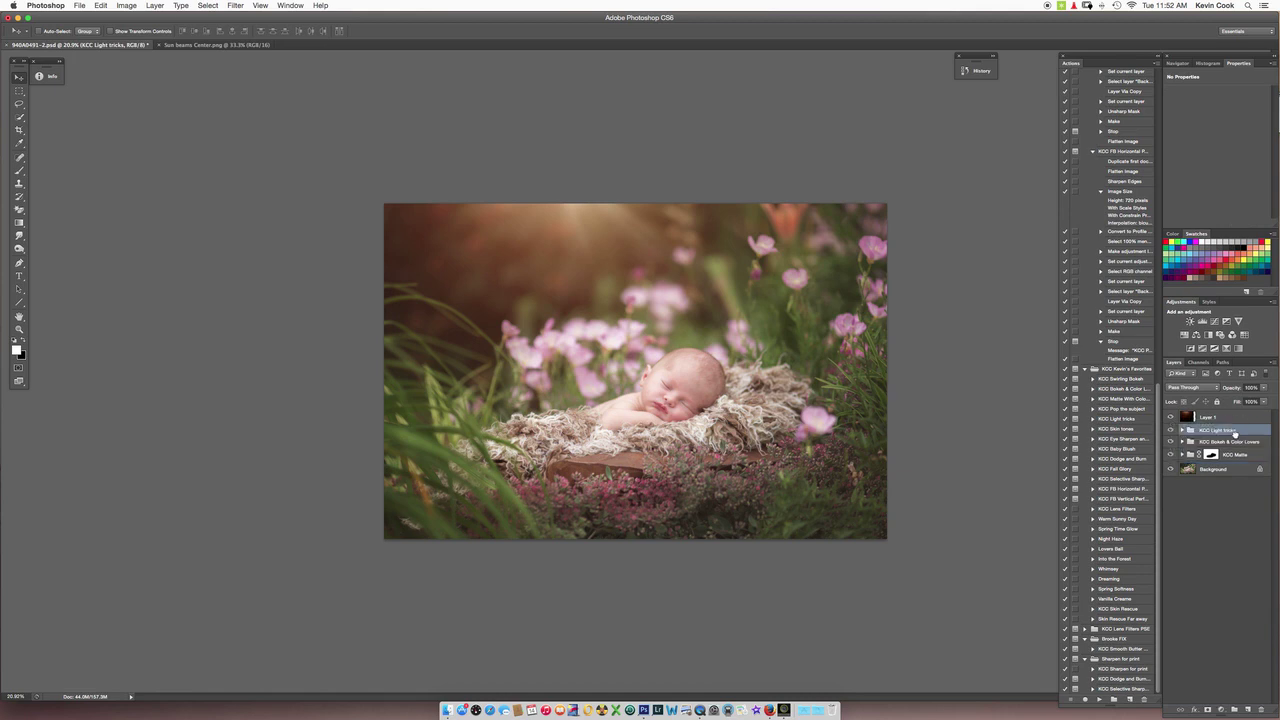
click(1169, 430)
click(1169, 430)
- Run the KCC Skin Rescue action on the Background layer
click(1215, 472)
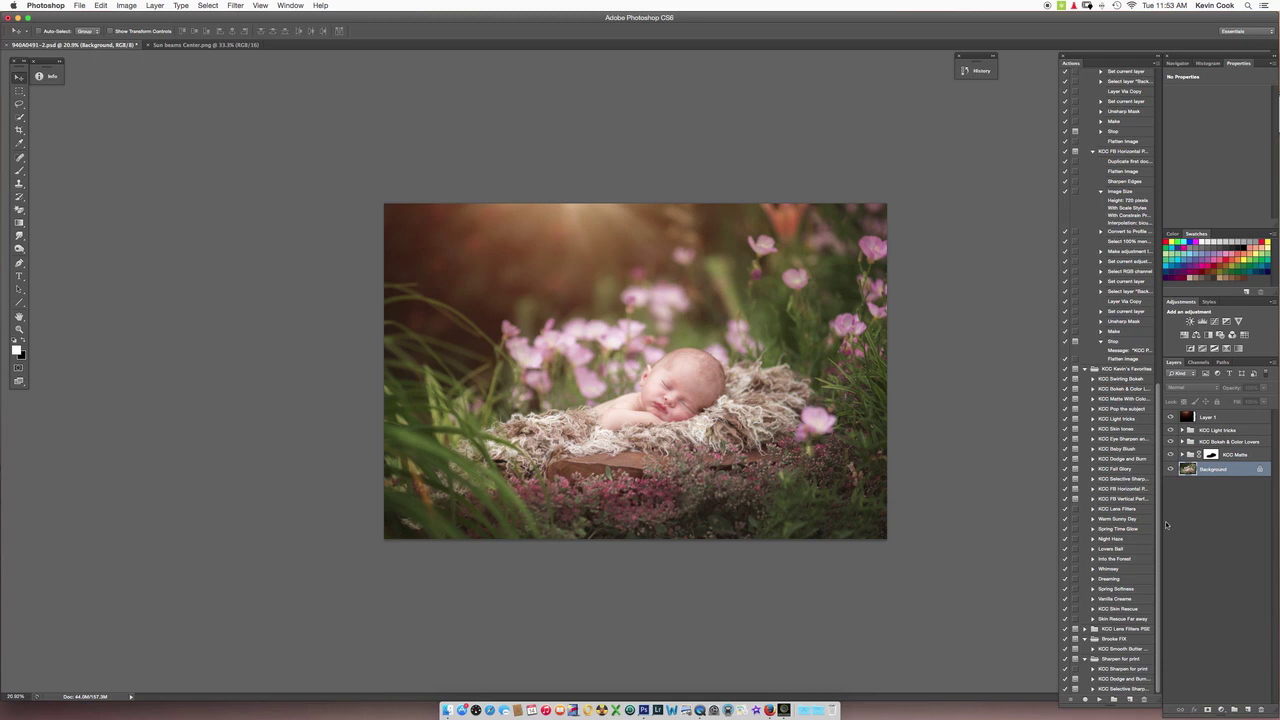
click(1123, 619)
click(1118, 608)
click(1098, 699)
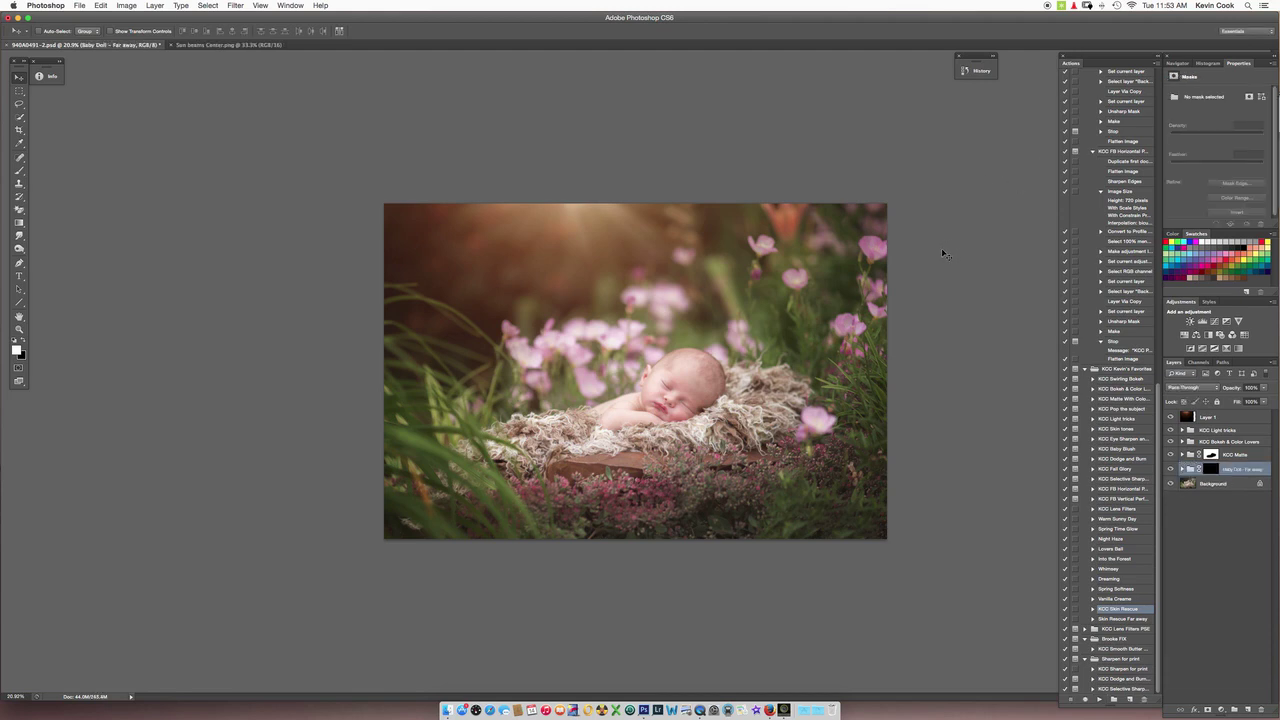
- Target the Baby Doll - Far away group's layer mask and prepare a white brush at 67% opacity
key(b)
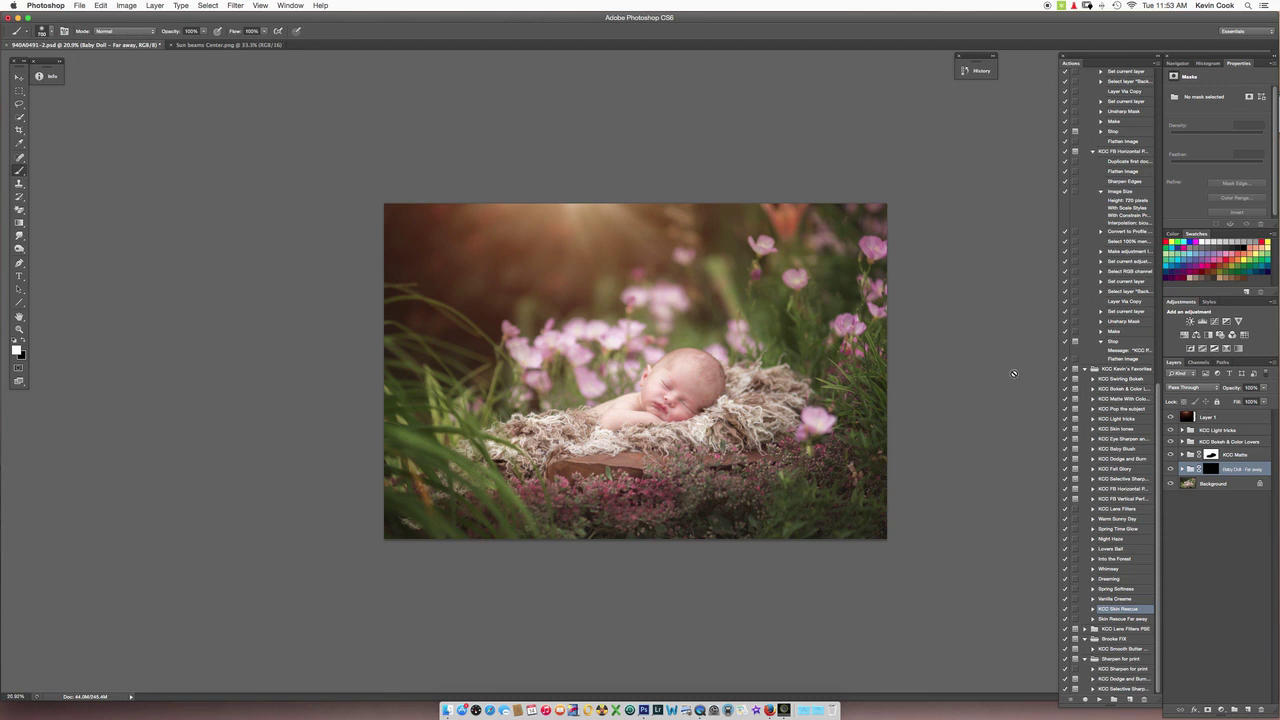
click(1213, 468)
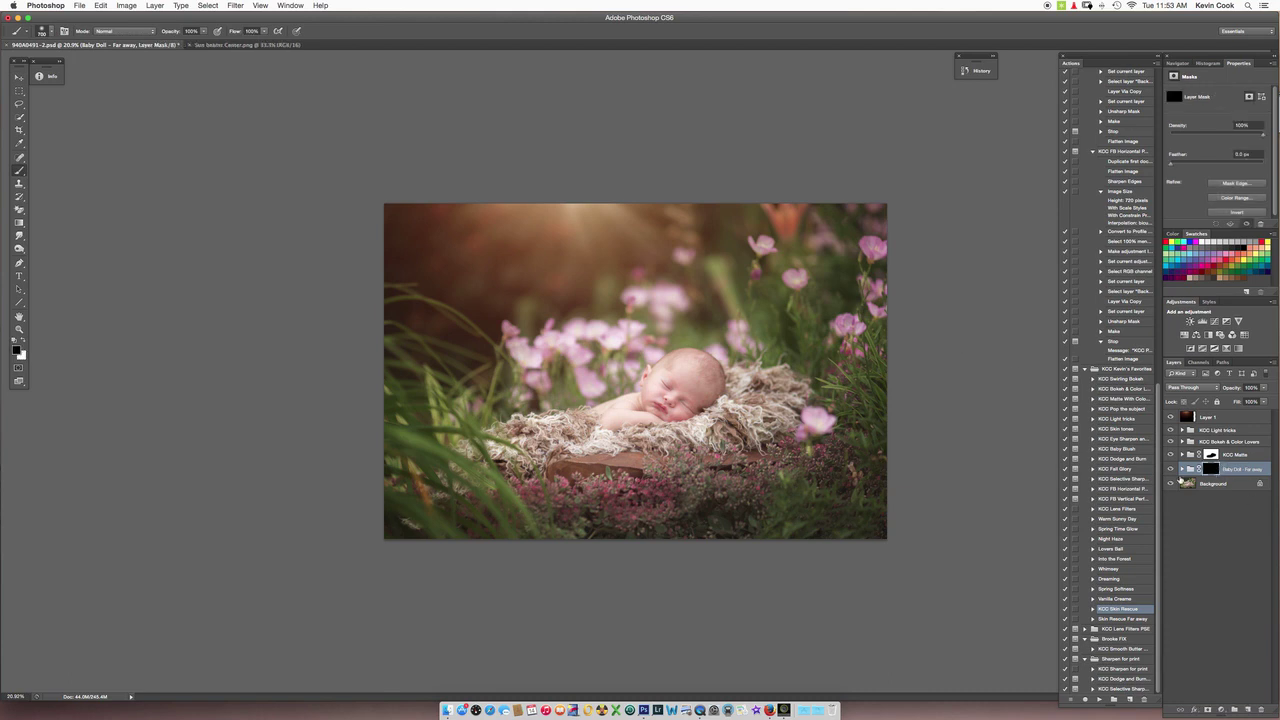
click(1183, 469)
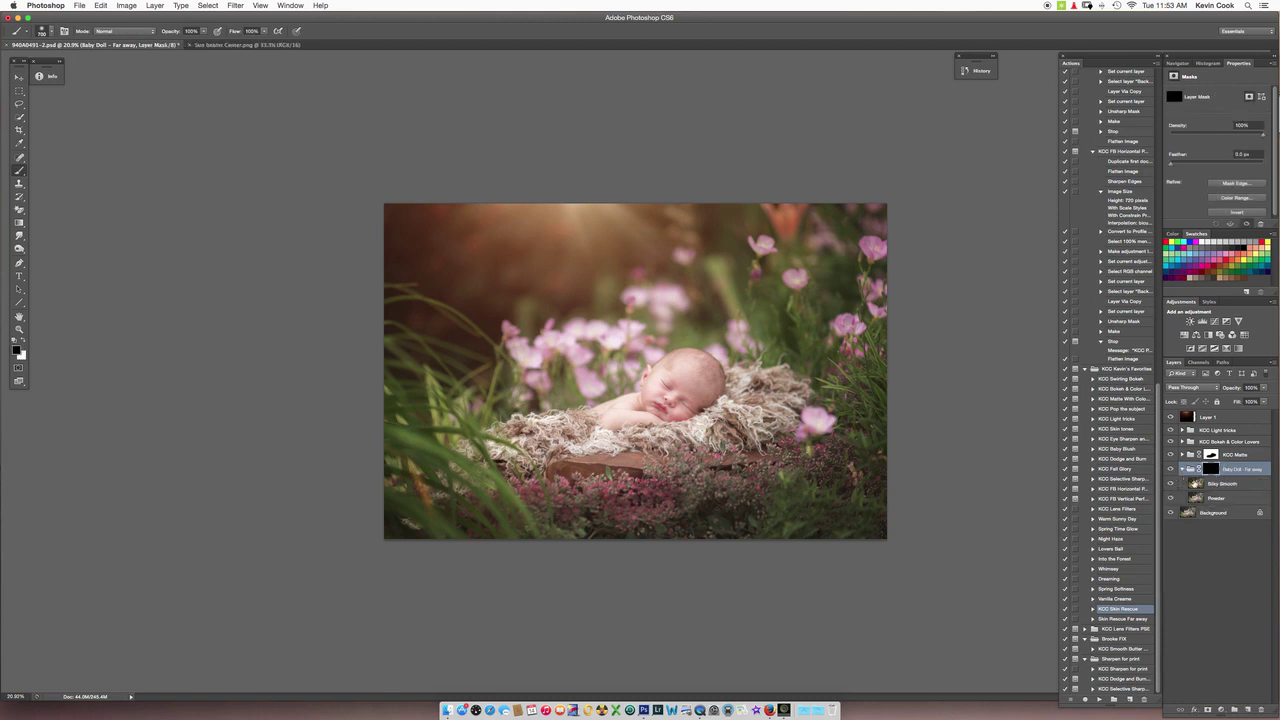
click(1183, 469)
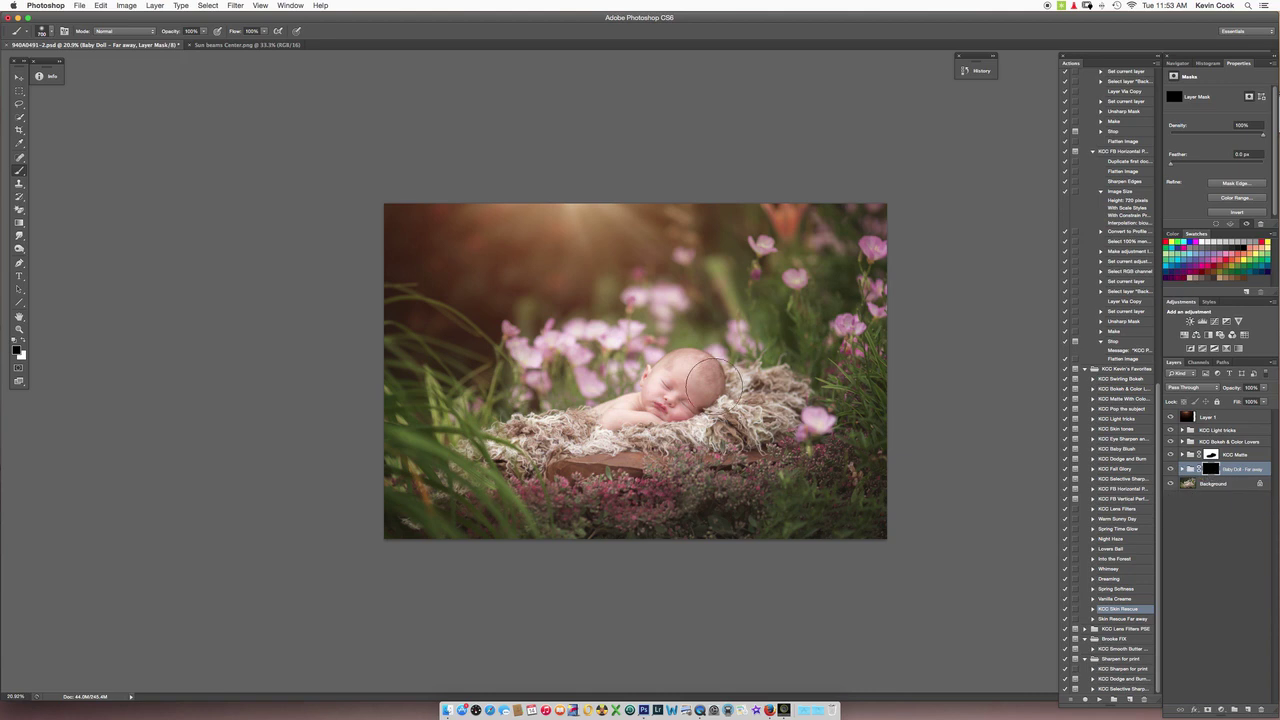
scroll(714, 380, up, 2)
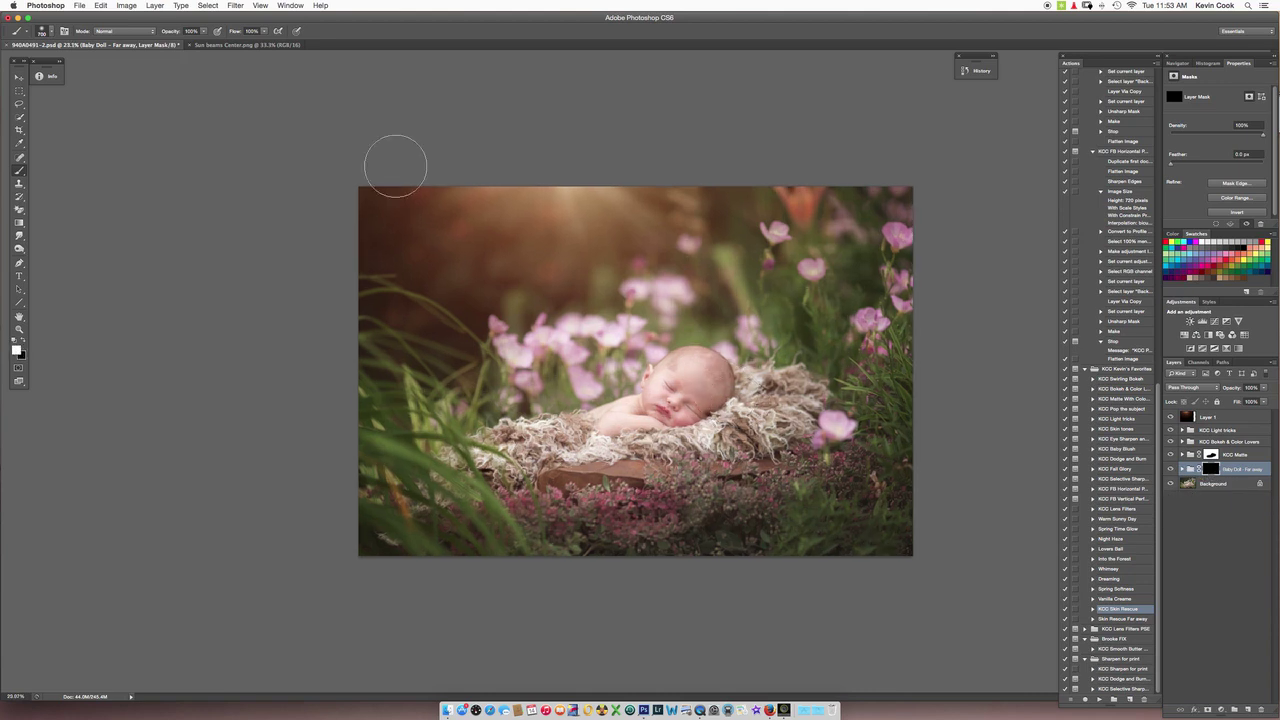
click(204, 32)
drag(206, 44, 196, 45)
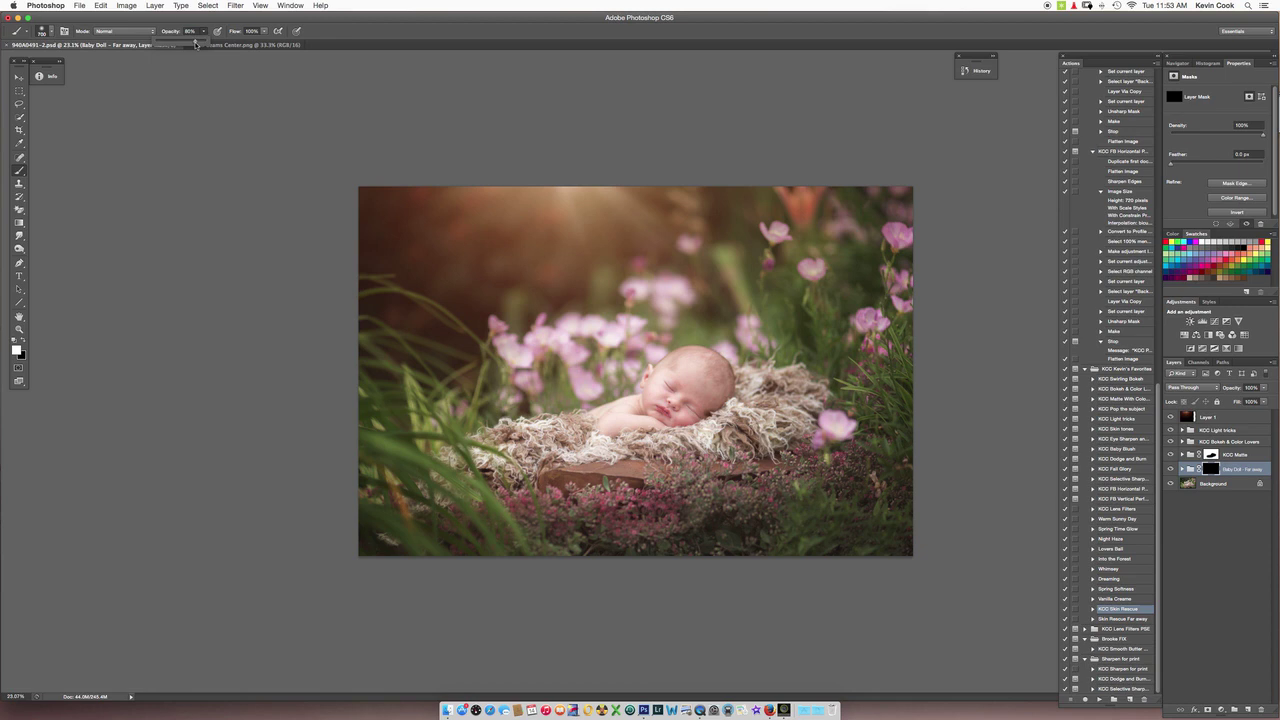
drag(190, 44, 183, 45)
- Paint the skin smoothing onto the baby through the group mask with progressively smaller brushes, and lower the group's opacity
scroll(709, 374, up, 3)
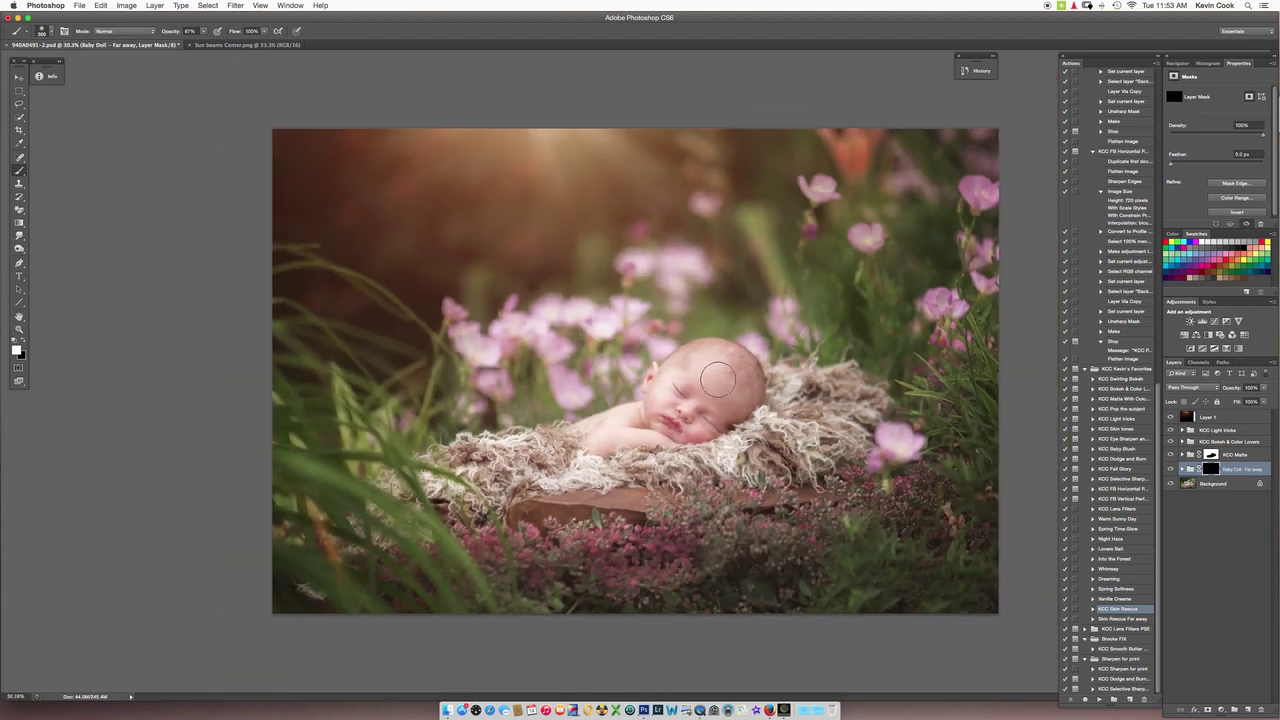
scroll(716, 385, up, 1)
scroll(726, 395, down, 1)
key(bracketleft)
key(bracketleft)
key(bracketleft)
drag(702, 433, 704, 433)
key(bracketleft)
key(bracketleft)
key(bracketleft)
click(1263, 388)
drag(1268, 401, 1253, 400)
- Run the KCC Skin tones action on the Background layer and move the KCC Skin Tones group directly below Layer 1
click(1223, 485)
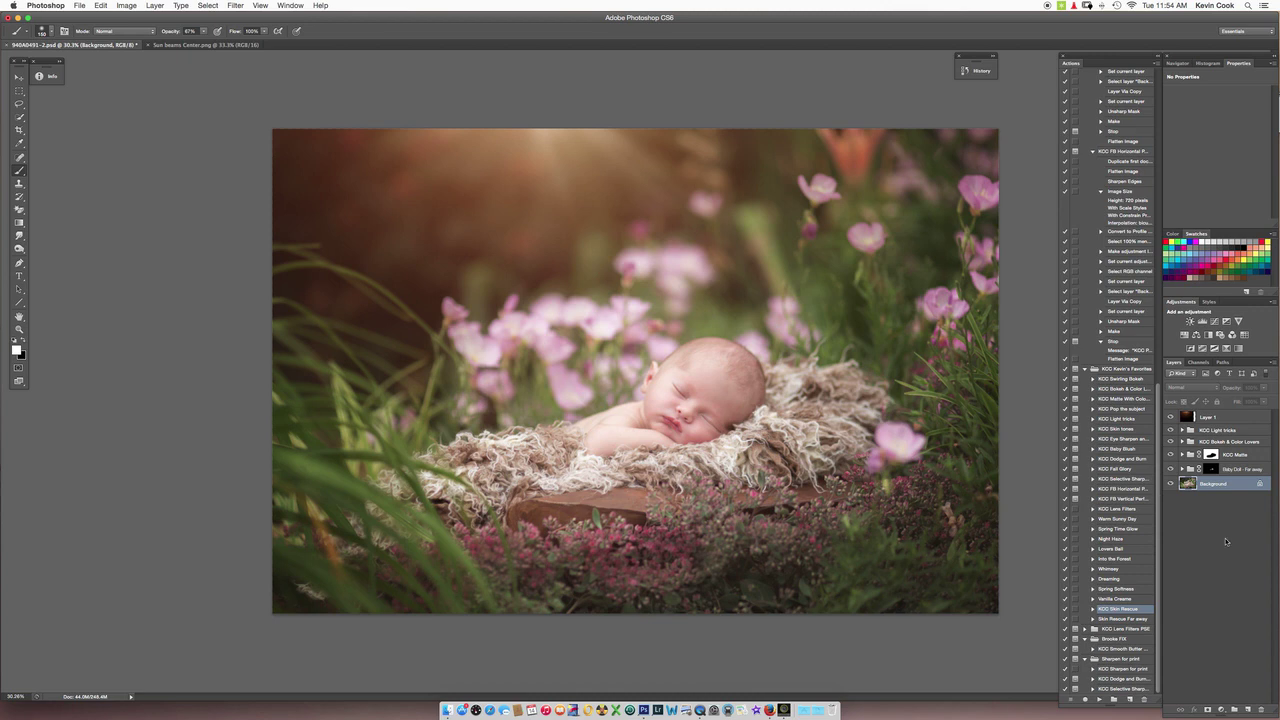
click(1130, 429)
click(1099, 699)
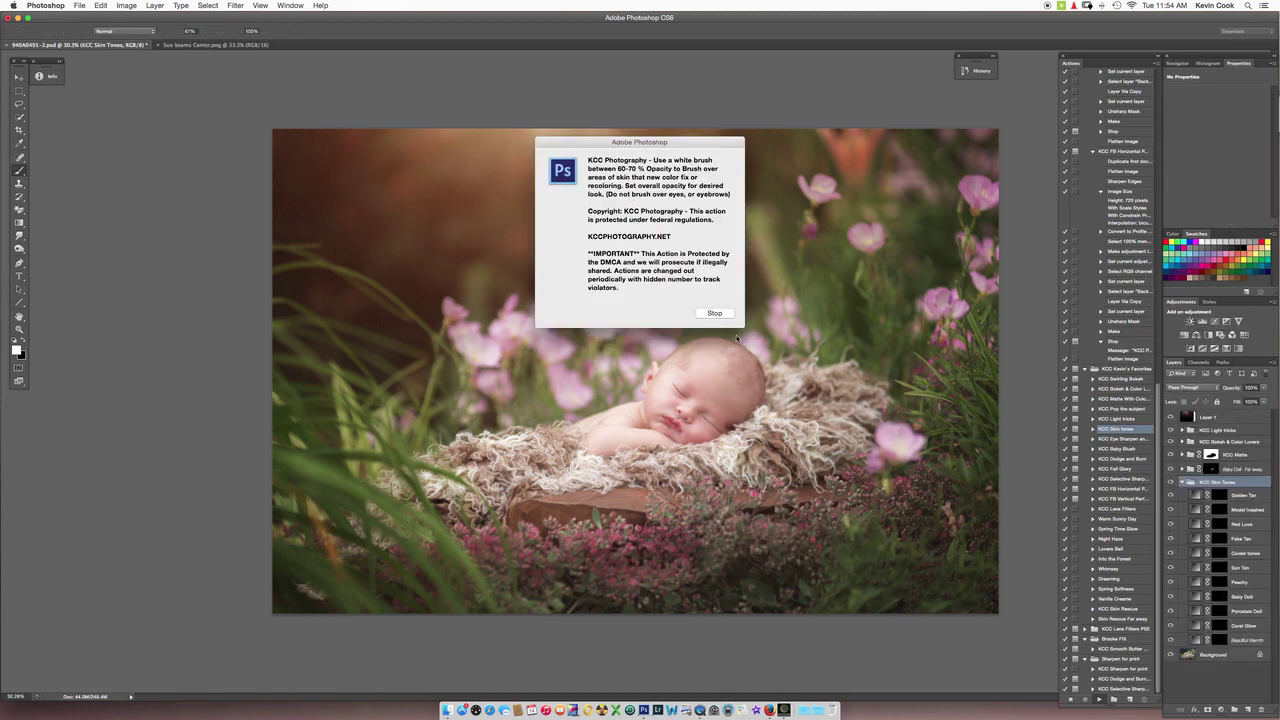
click(722, 319)
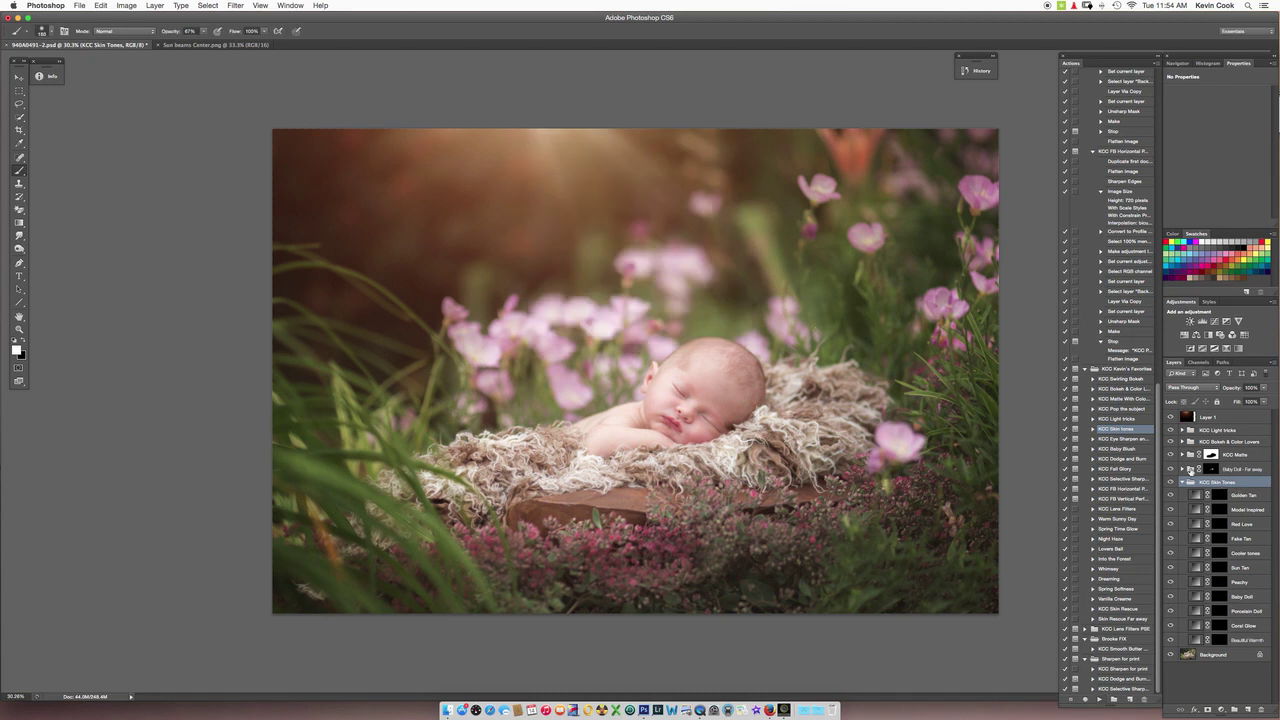
drag(1231, 482, 1237, 433)
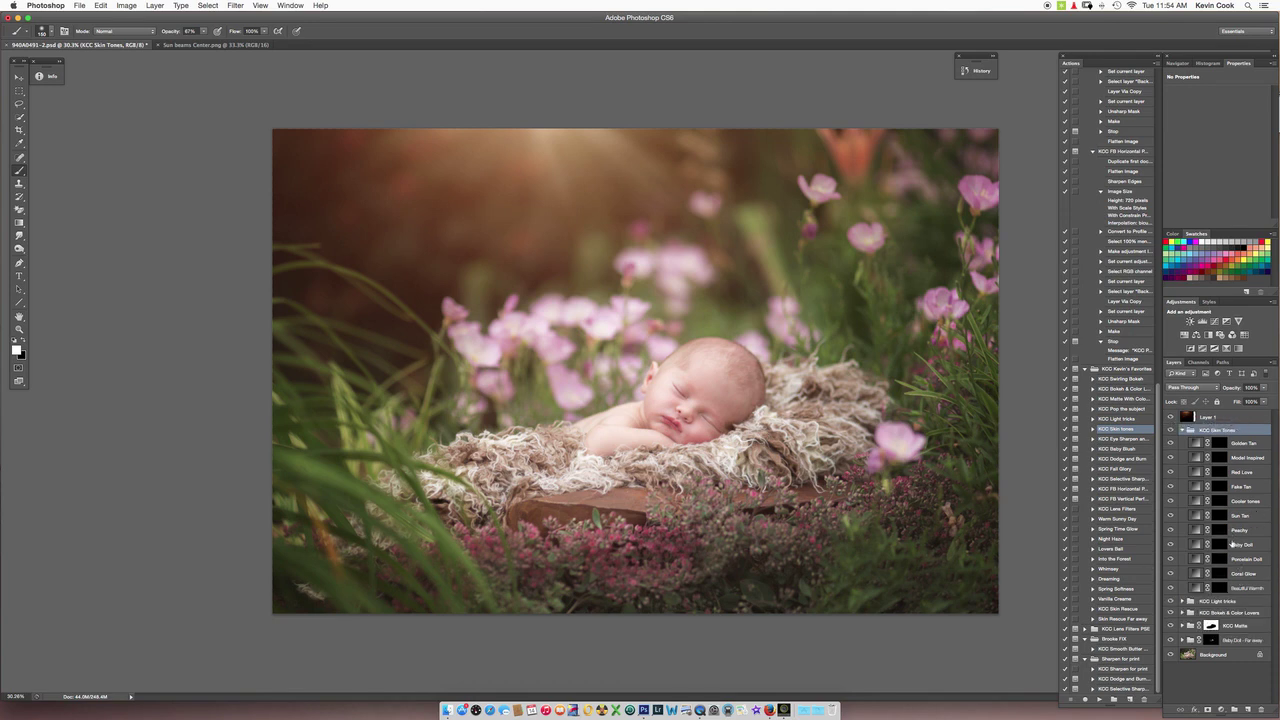
- Target the Baby Doll layer's mask in the KCC Skin Tones group and adjust the brush opacity
click(1196, 530)
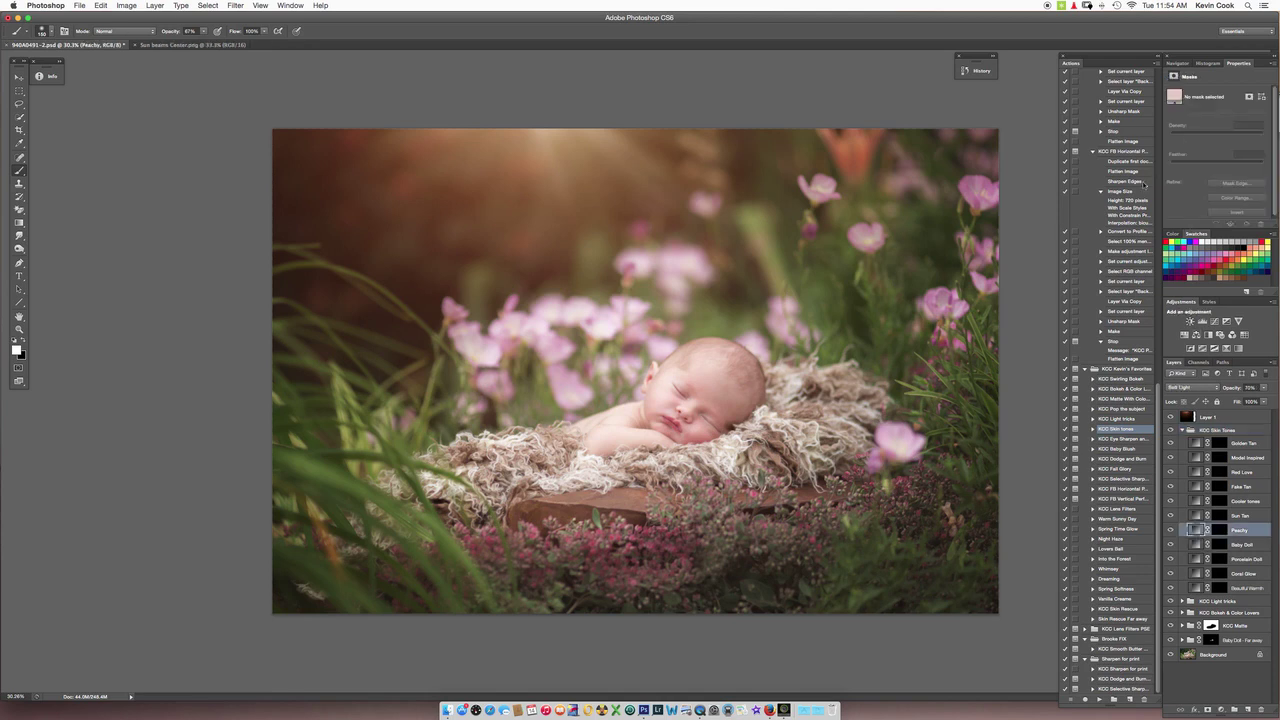
click(1195, 547)
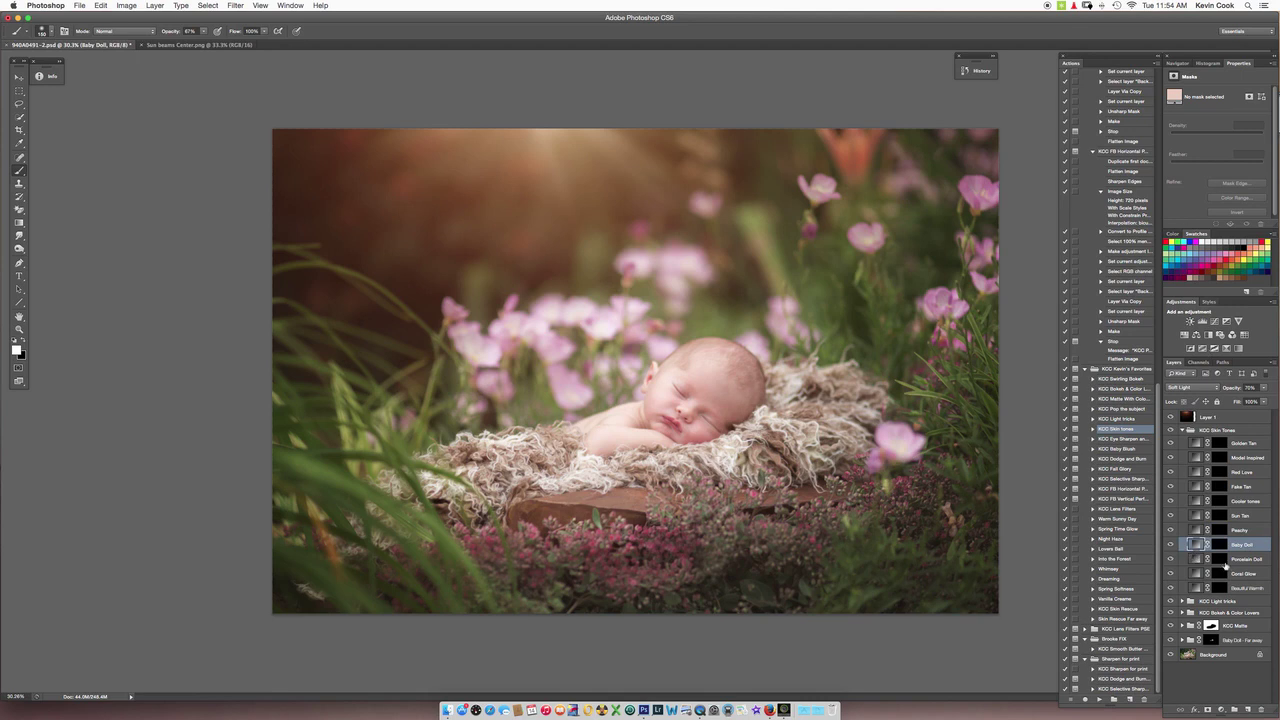
click(1220, 547)
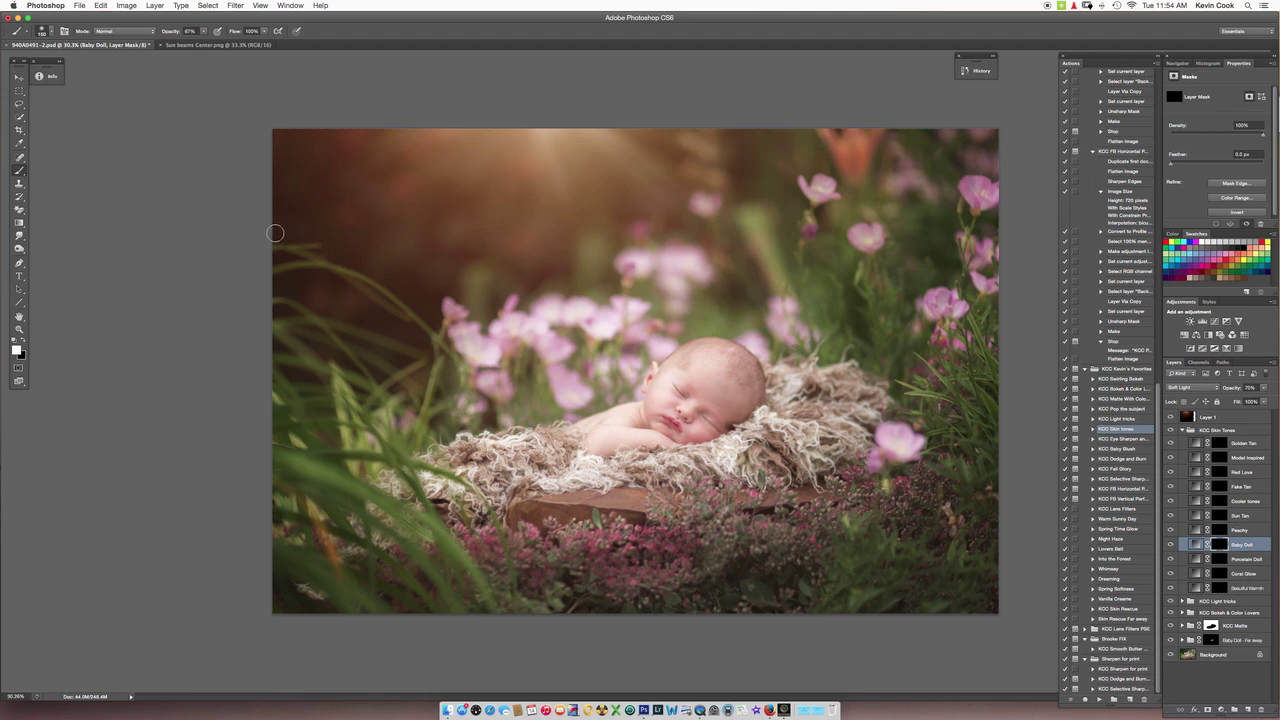
click(204, 31)
drag(201, 44, 204, 47)
- Paint white over the baby's skin on the Baby Doll mask, using a larger brush first and smaller ones for fine areas
key(])
key(])
key(])
key(])
key(])
key(])
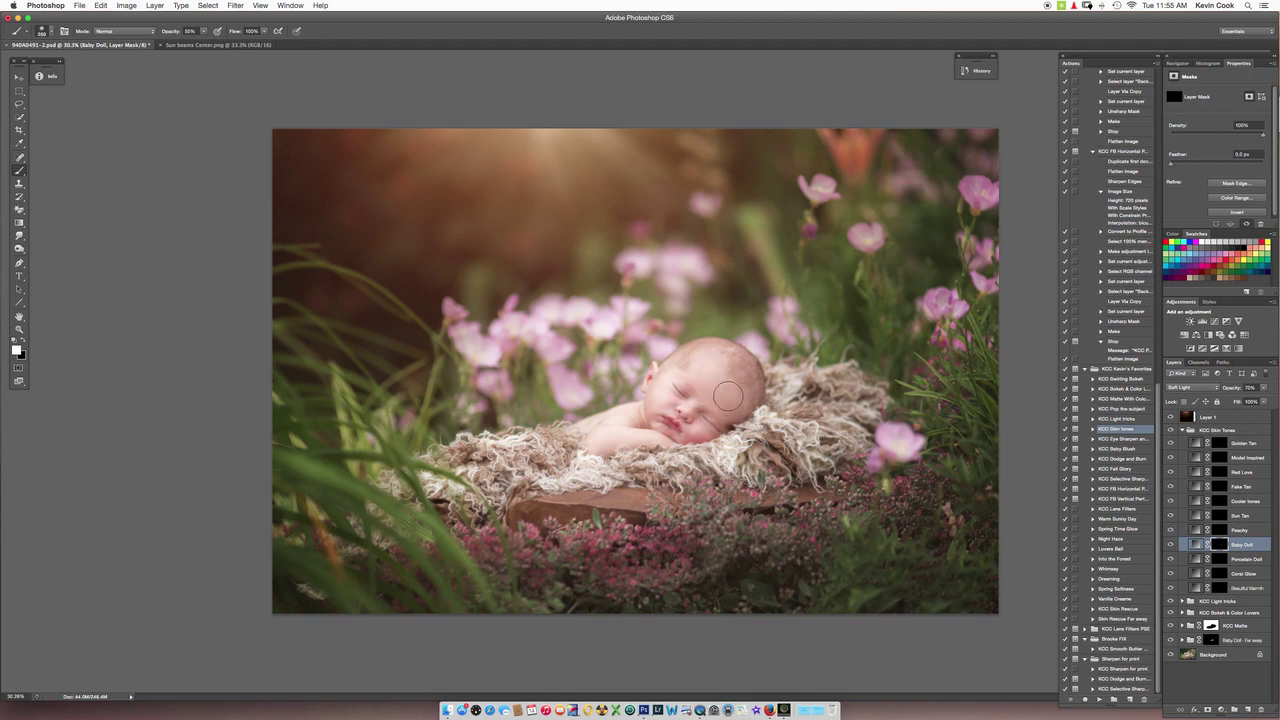
mouse_move(738, 379)
mouse_down()
mouse_move(718, 362)
mouse_move(692, 368)
mouse_up()
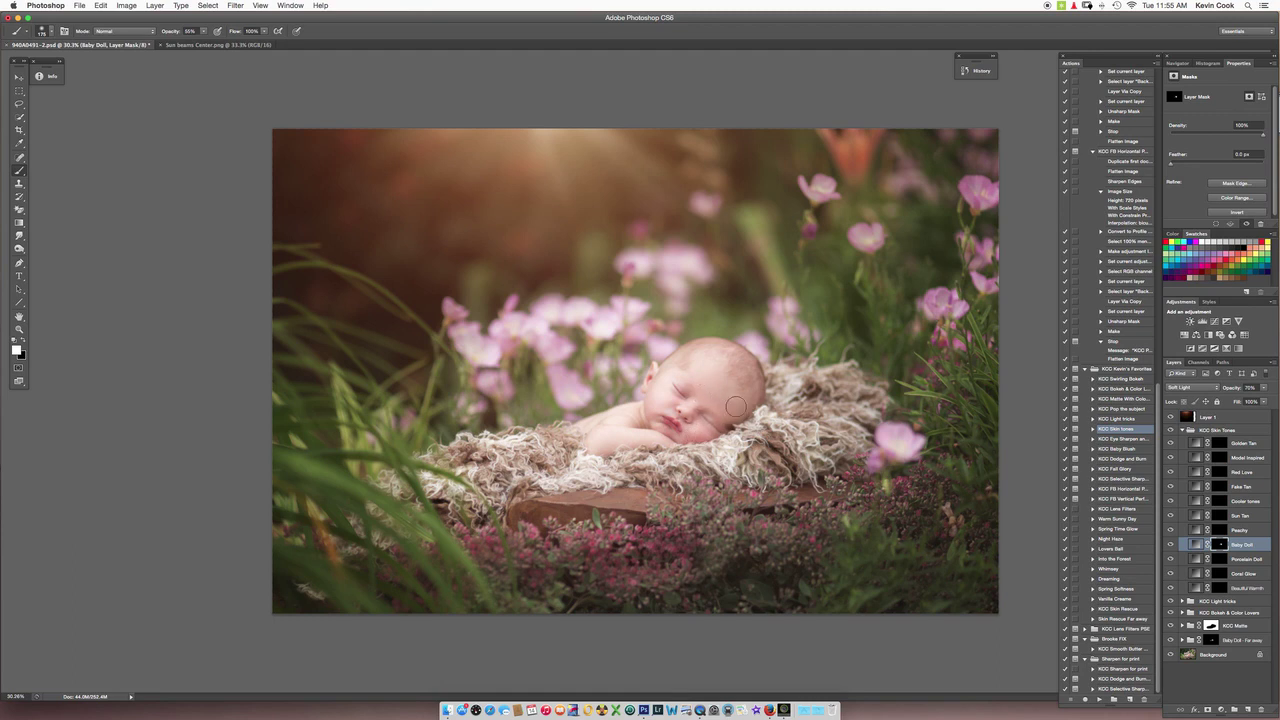
key(bracketleft)
key(bracketleft)
key(bracketleft)
scroll(1028, 322, up, 2)
- Compare the baby's skin with the Baby Doll layer hidden and shown
click(1166, 544)
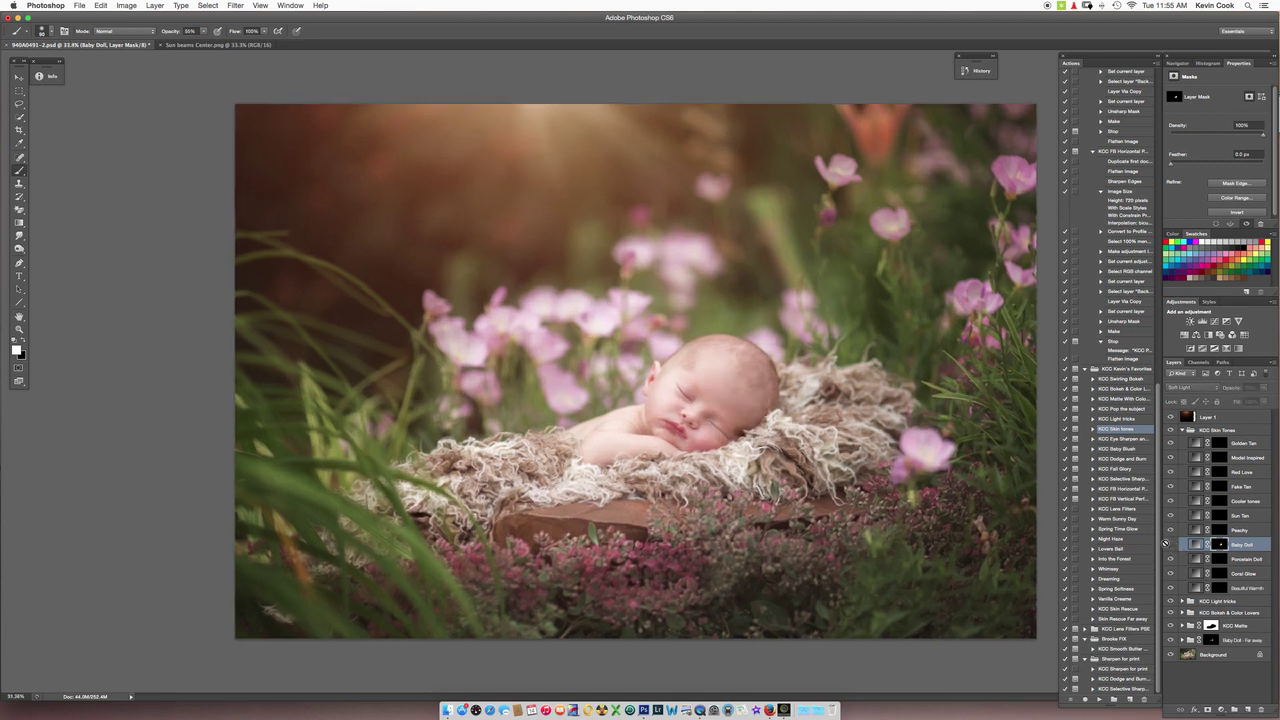
click(1165, 544)
click(714, 227)
click(1171, 545)
click(1171, 545)
click(1171, 545)
click(1171, 545)
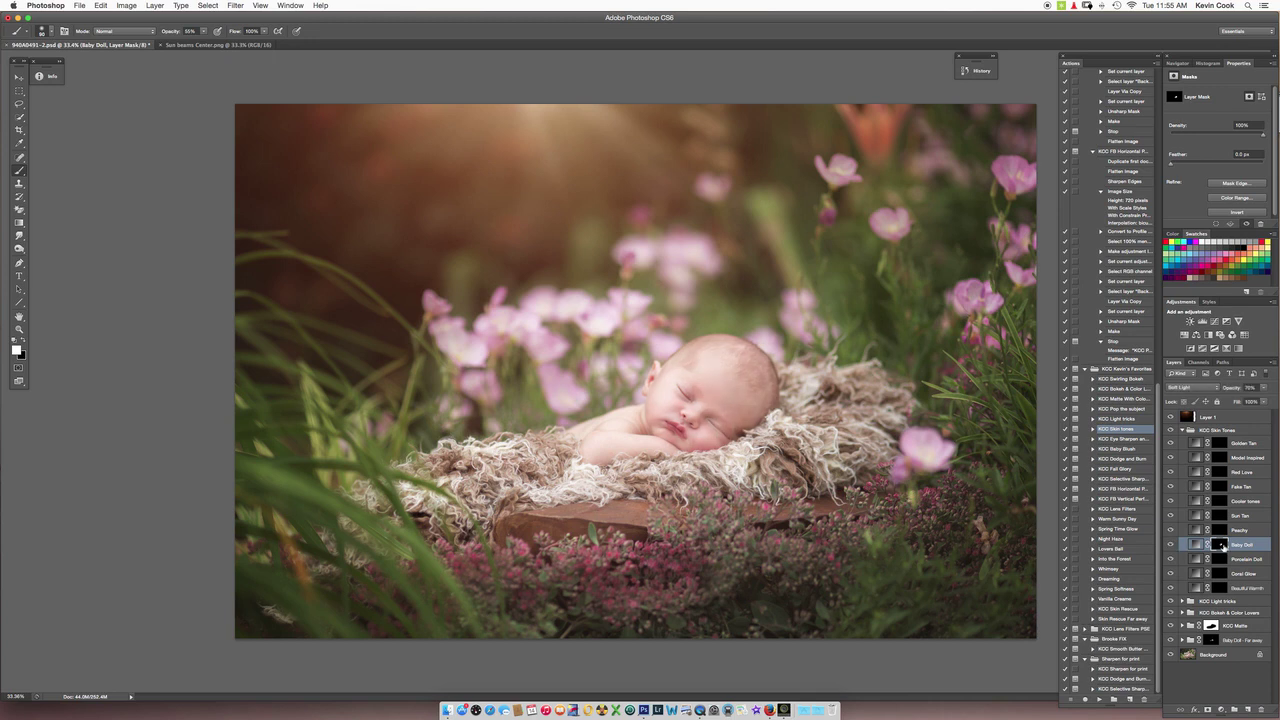
- Set the KCC Skin Tones group's opacity to 77%
click(1183, 431)
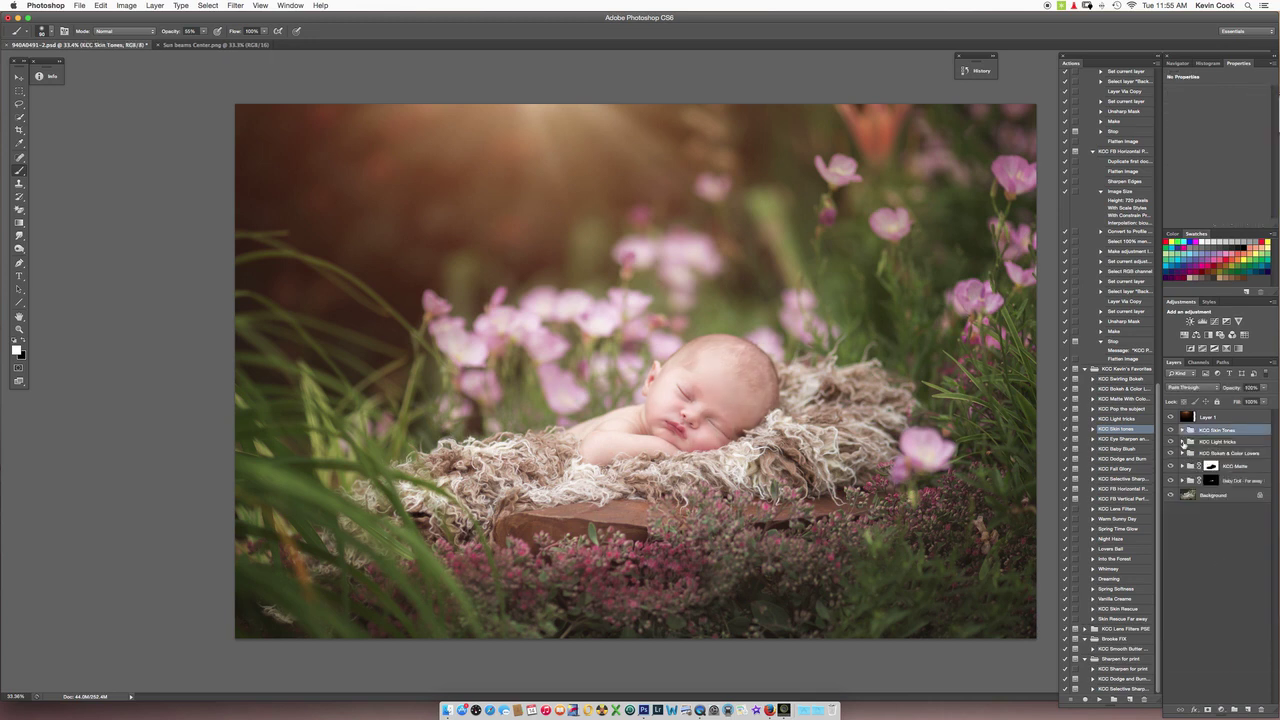
drag(1263, 388, 1258, 401)
click(1183, 430)
click(1183, 430)
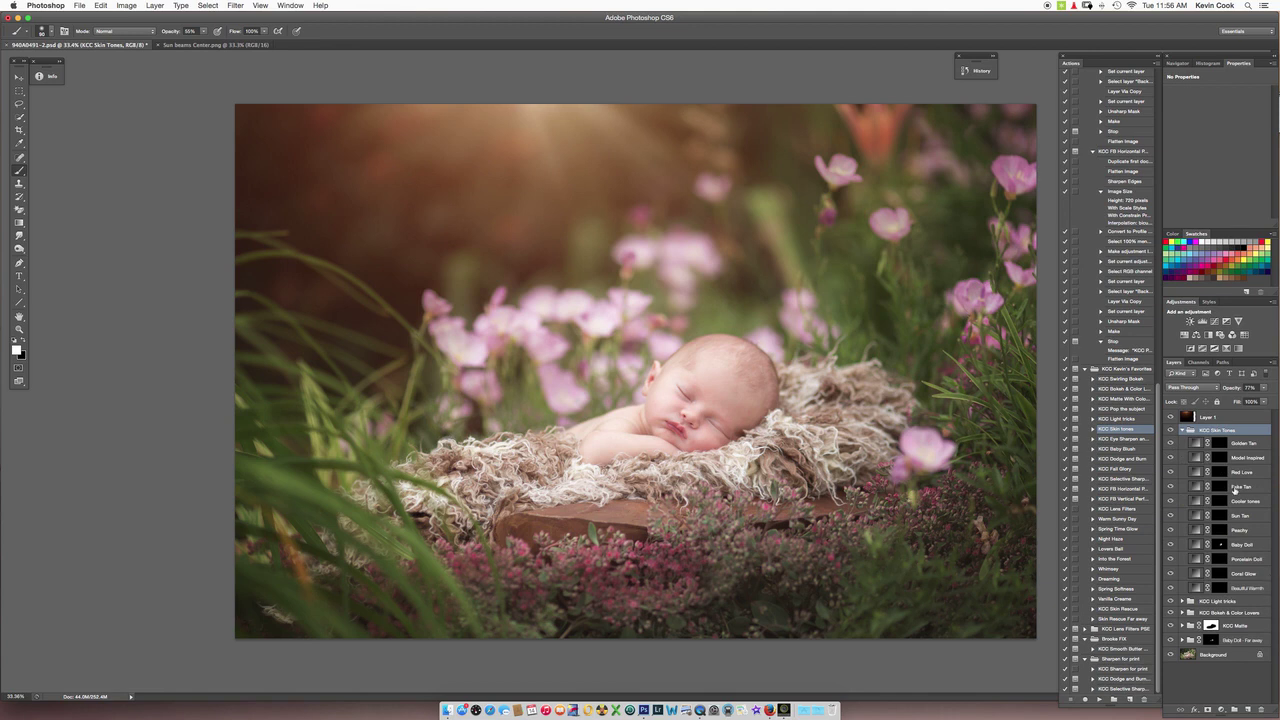
- Brush the Fake Tan tone onto the baby's skin through its mask with an enlarged white brush at 27% opacity
click(1222, 489)
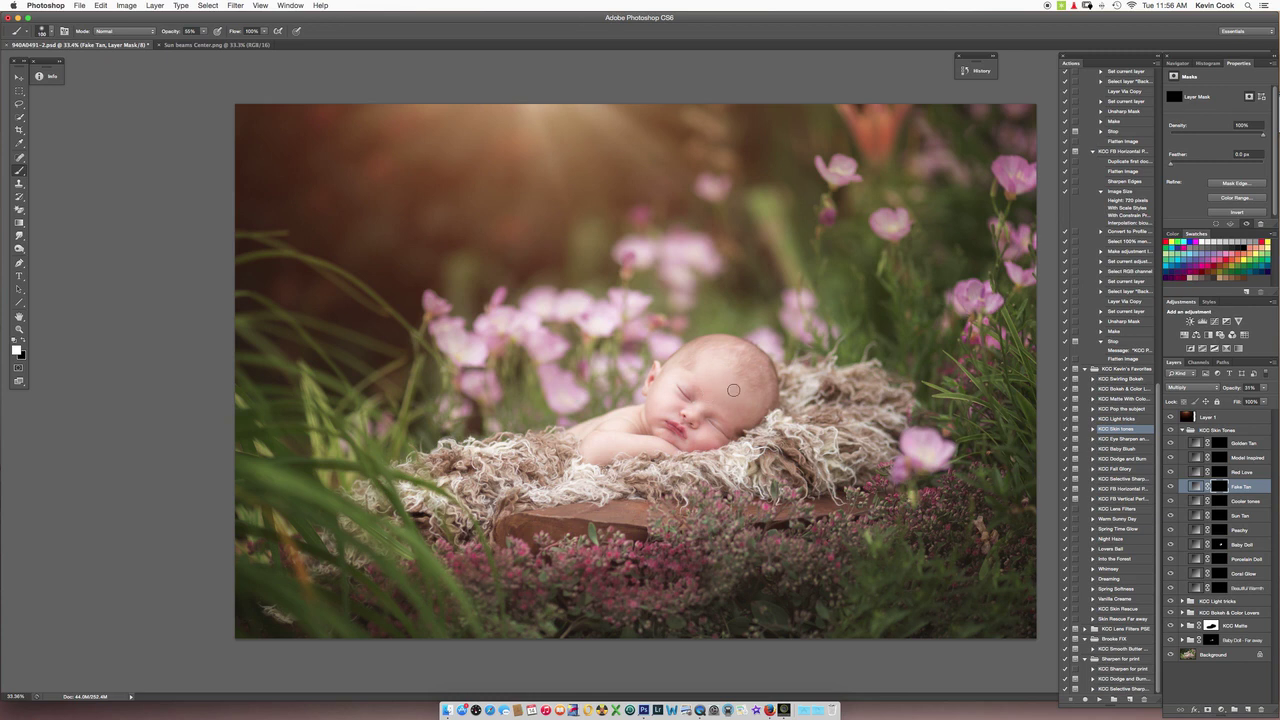
click(204, 31)
drag(206, 40, 190, 44)
key(])
key(])
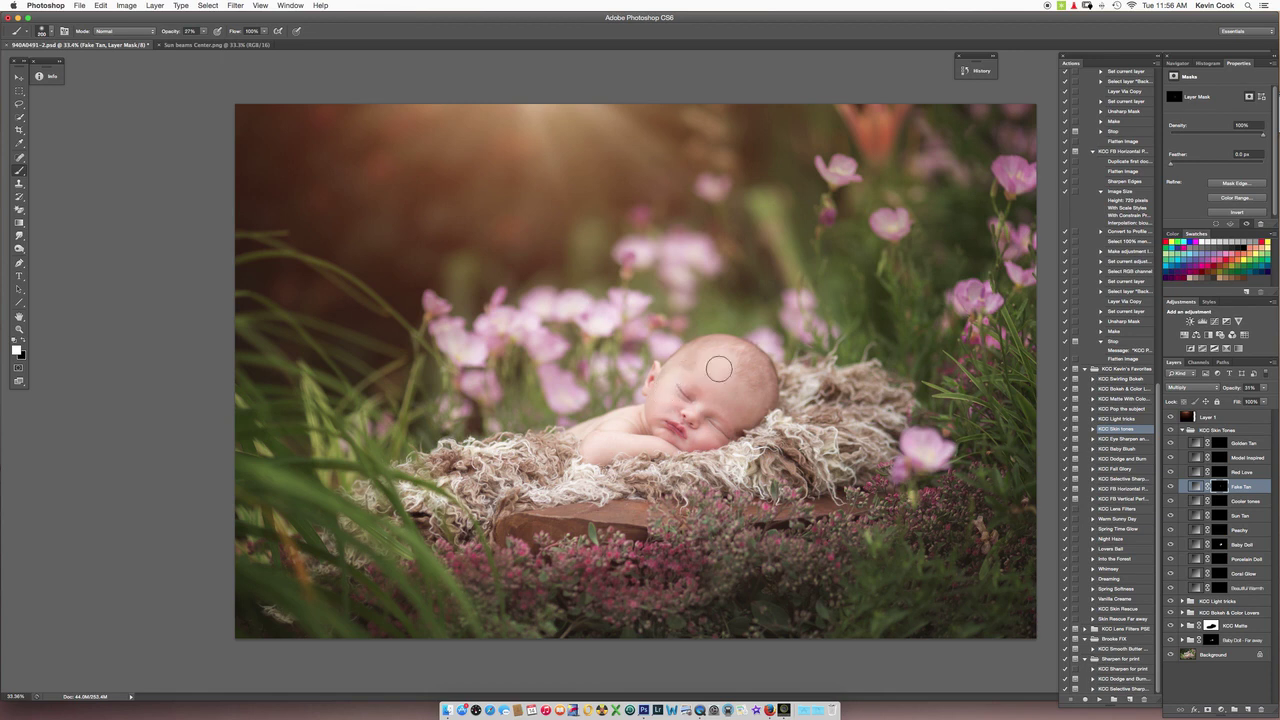
- Compare the Fake Tan layer hidden and shown, lower its opacity, and collapse the KCC Skin Tones group
click(1172, 488)
click(1172, 488)
click(1172, 488)
click(1172, 488)
click(1264, 388)
drag(1240, 401, 1234, 400)
click(1180, 431)
click(1180, 430)
click(1182, 430)
- Run the KCC Lens Filters action on the Background layer
click(1236, 492)
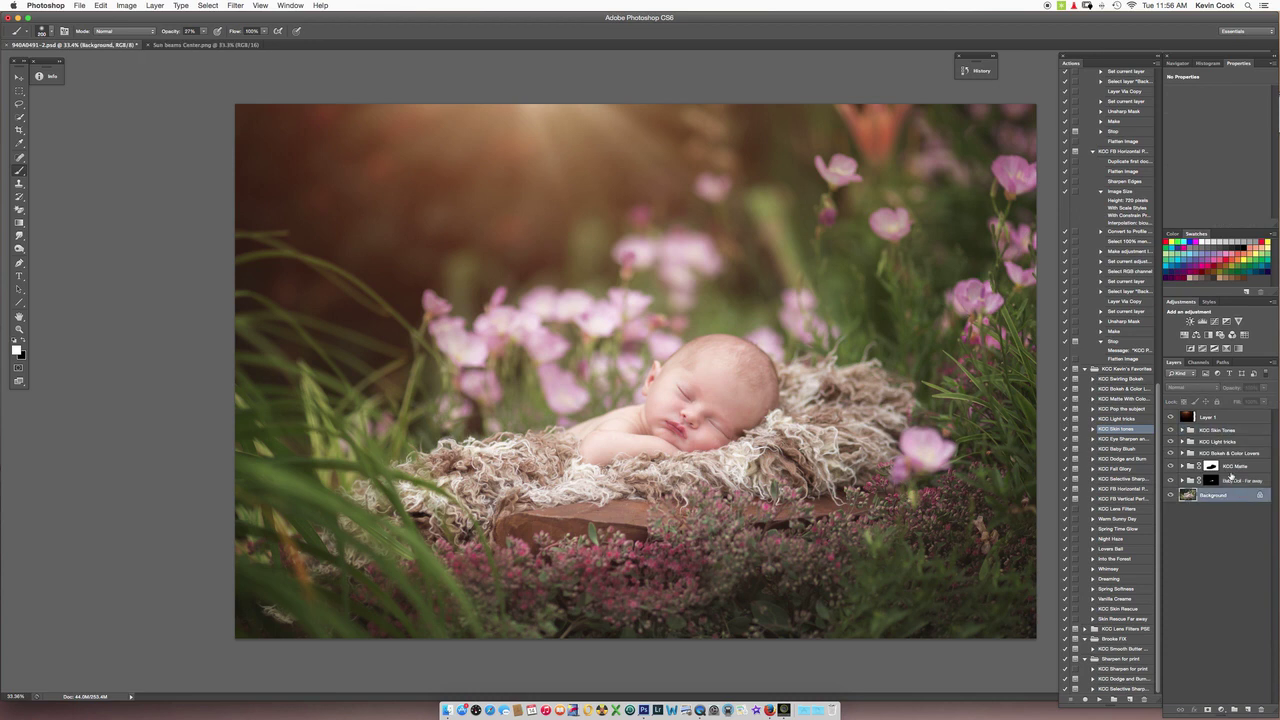
scroll(952, 328, down, 3)
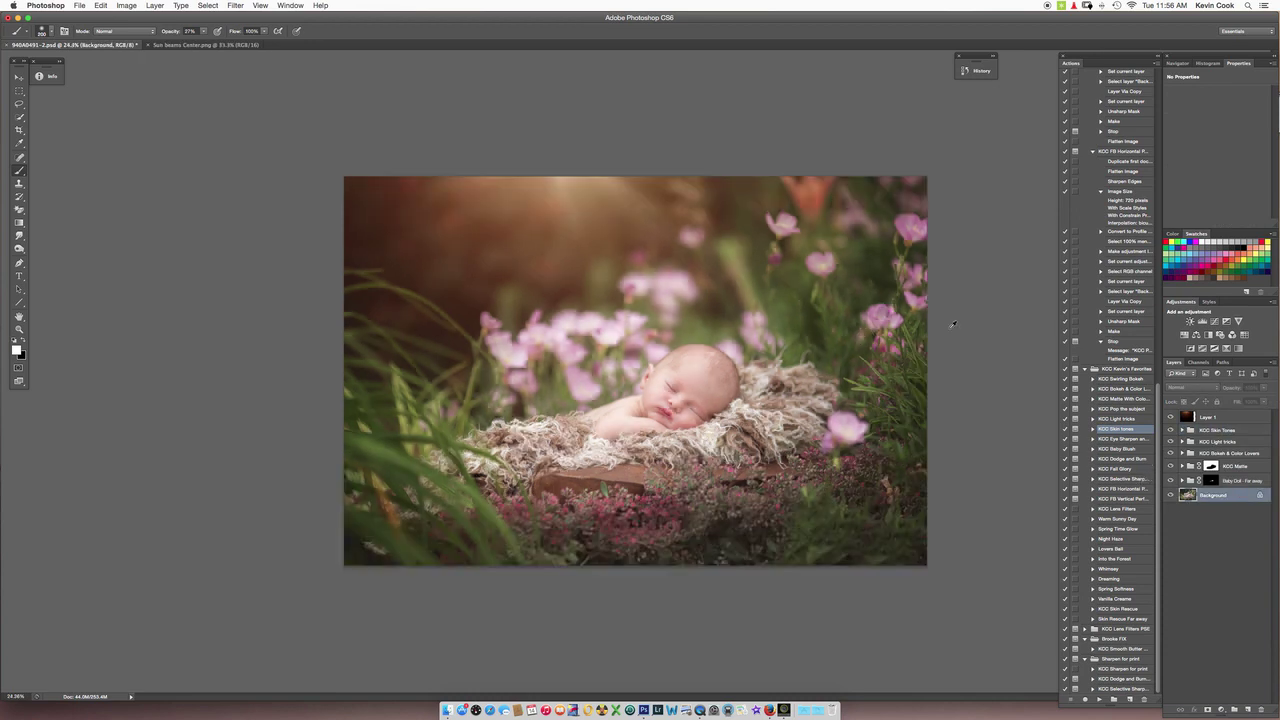
scroll(948, 346, up, 1)
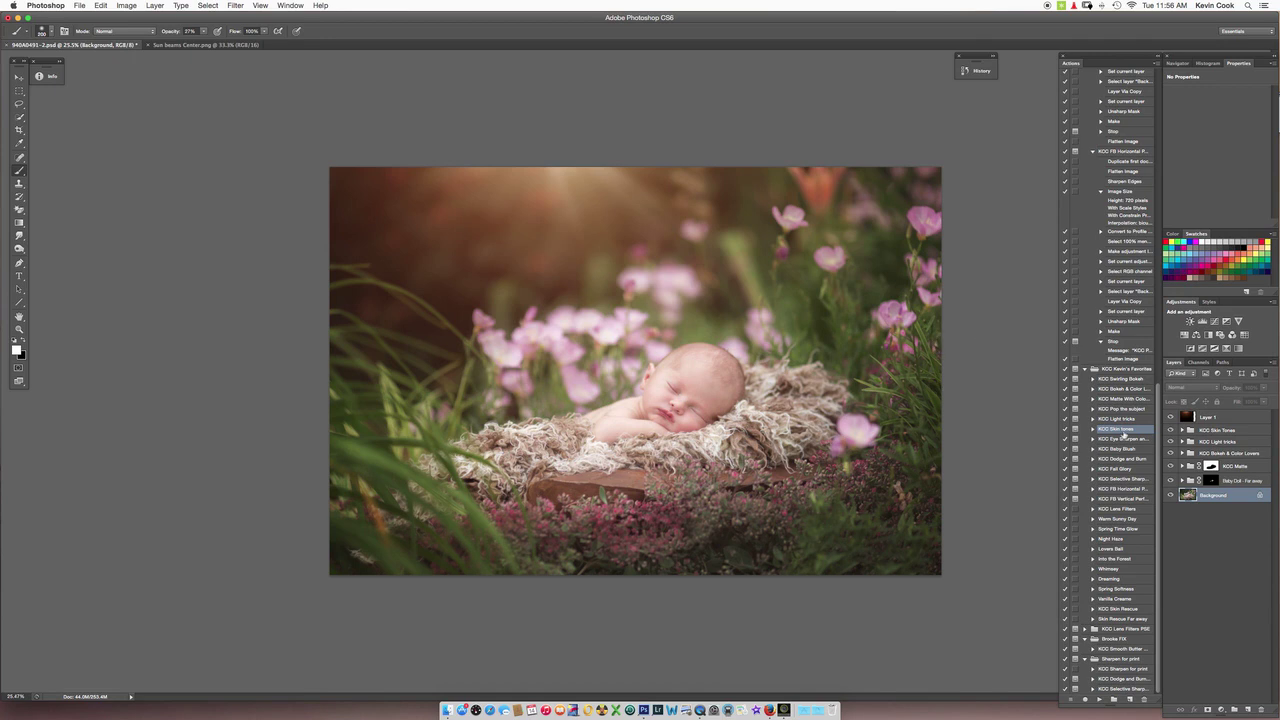
click(1128, 508)
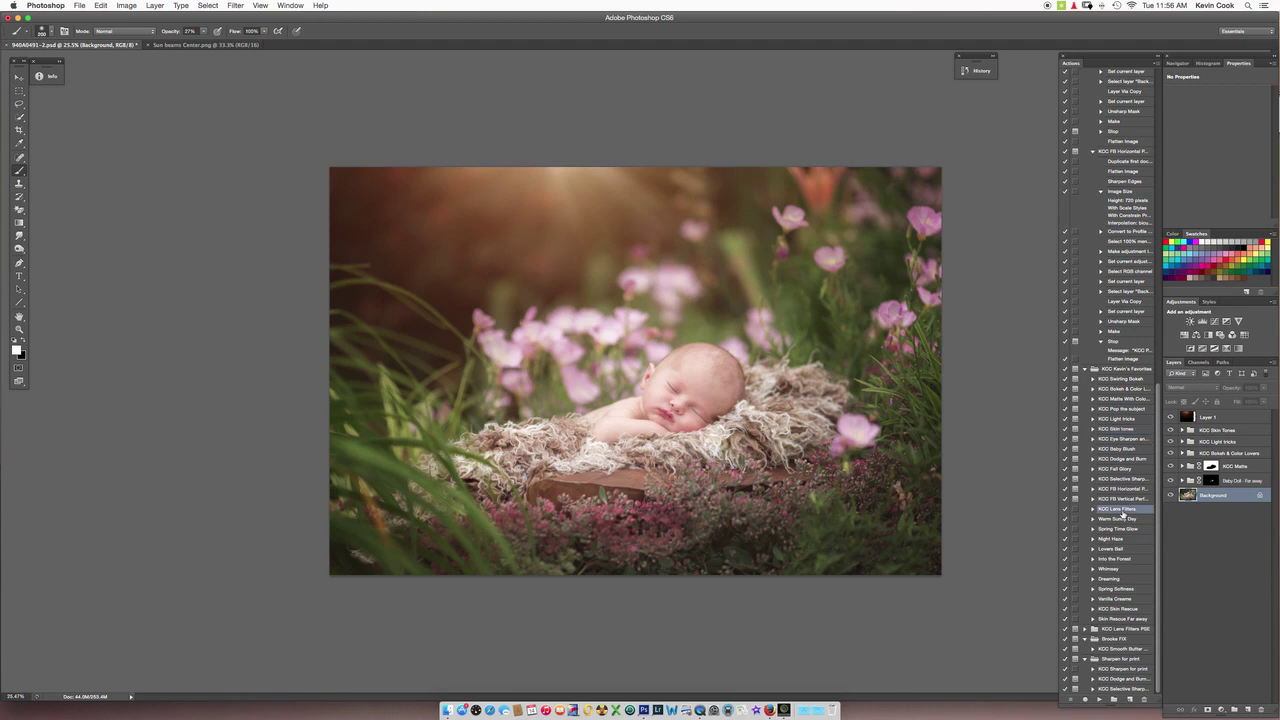
click(1099, 702)
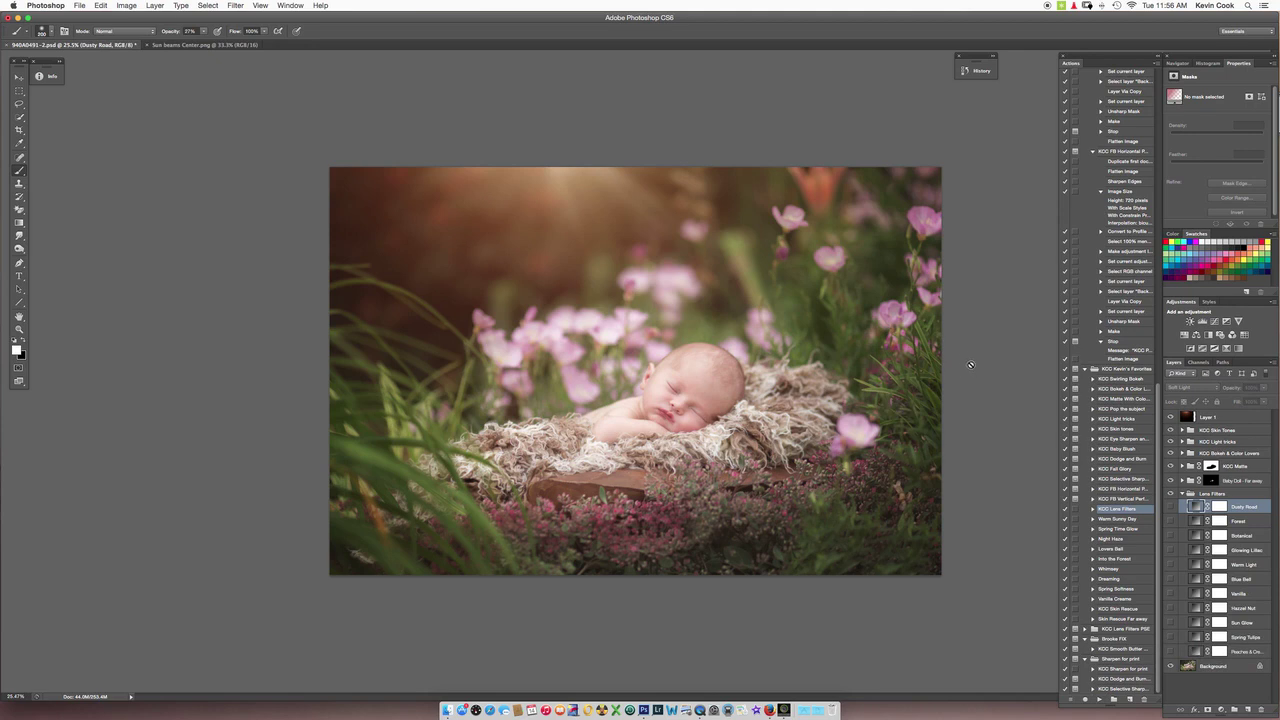
- Show the Warm Light layer in the Lens Filters group and set its opacity to 27%
click(1172, 565)
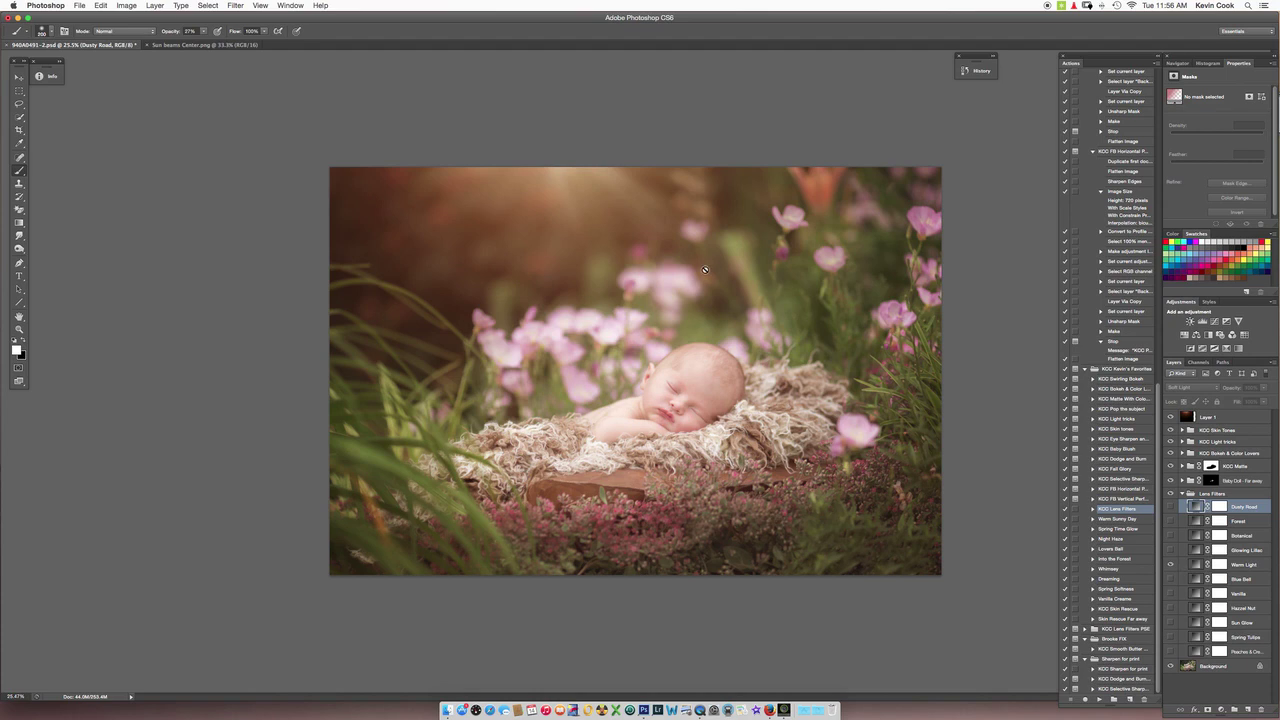
click(1245, 566)
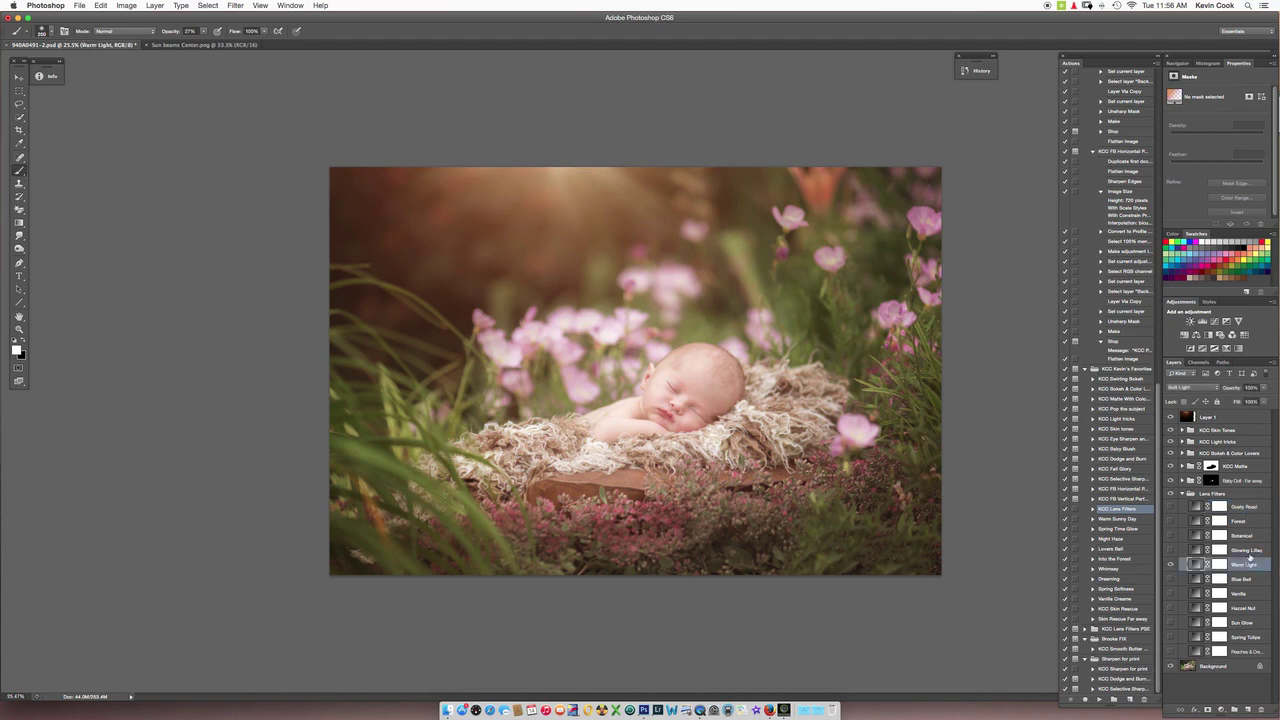
drag(1262, 401, 1229, 404)
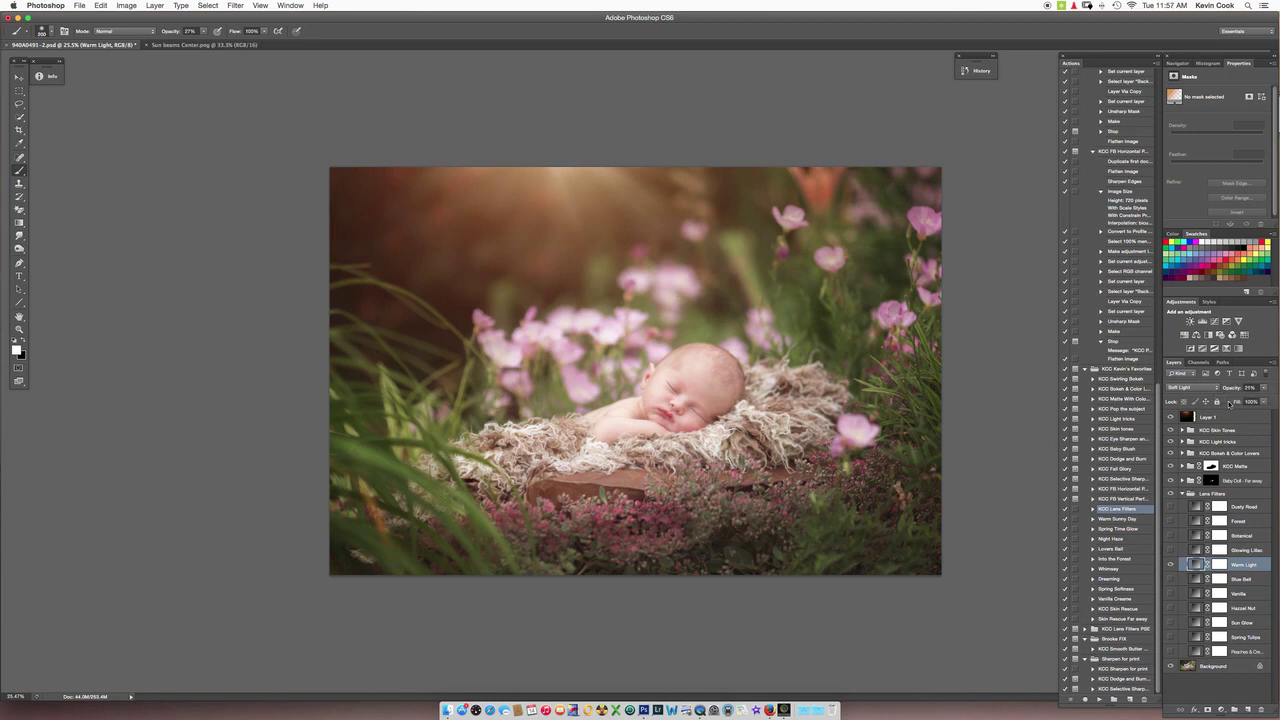
click(1264, 388)
drag(1235, 399, 1237, 399)
scroll(931, 353, down, 1)
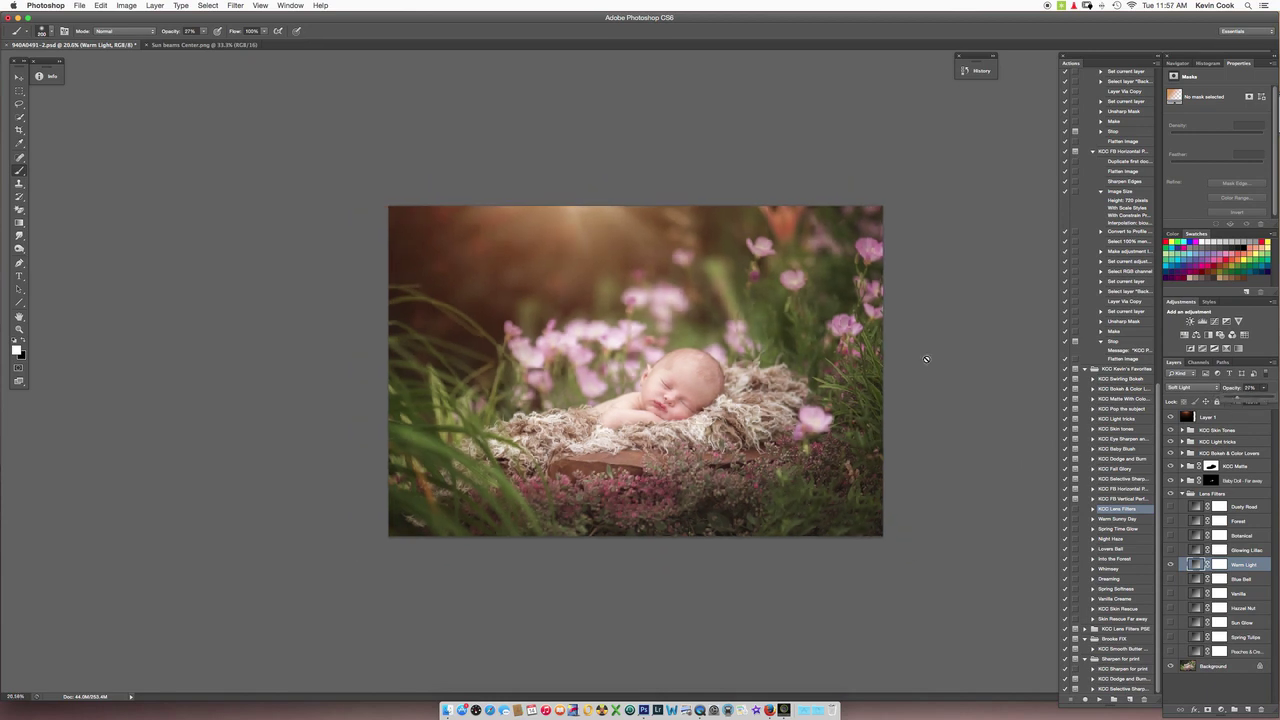
- Hide the Lens Filters group to view the photo without it, and collapse the group
click(1173, 494)
scroll(847, 385, up, 1)
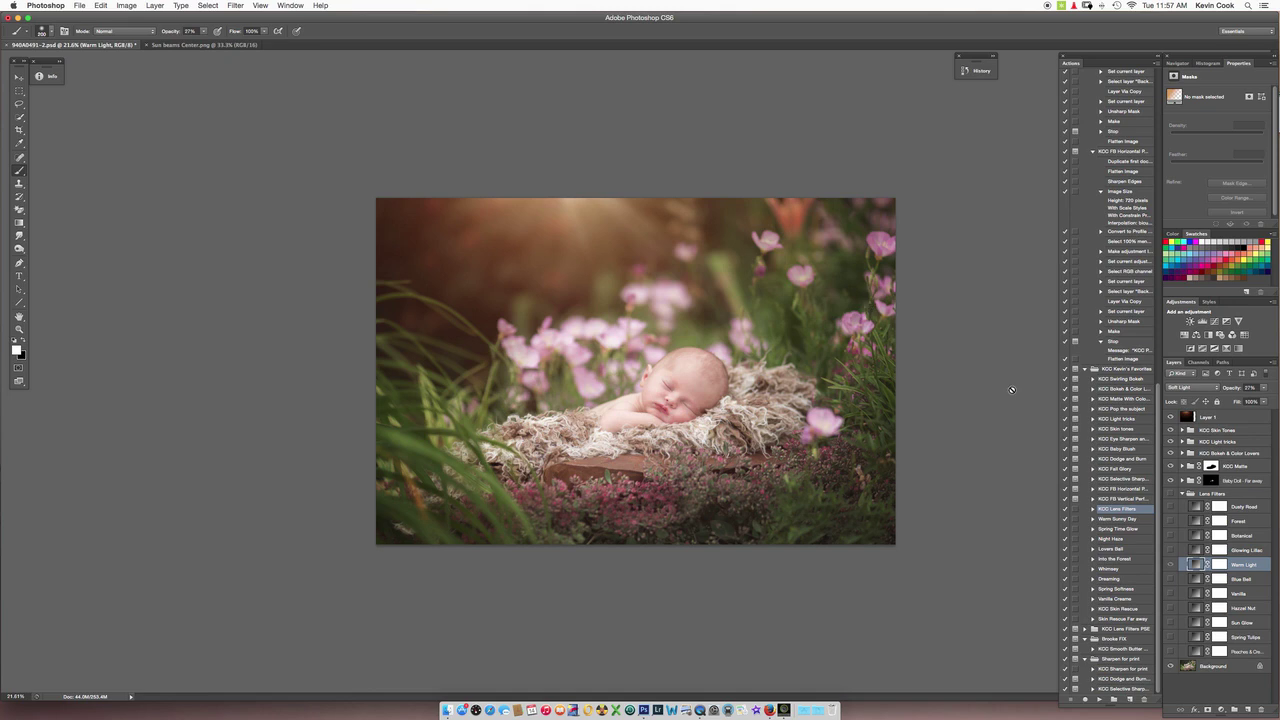
click(1183, 495)
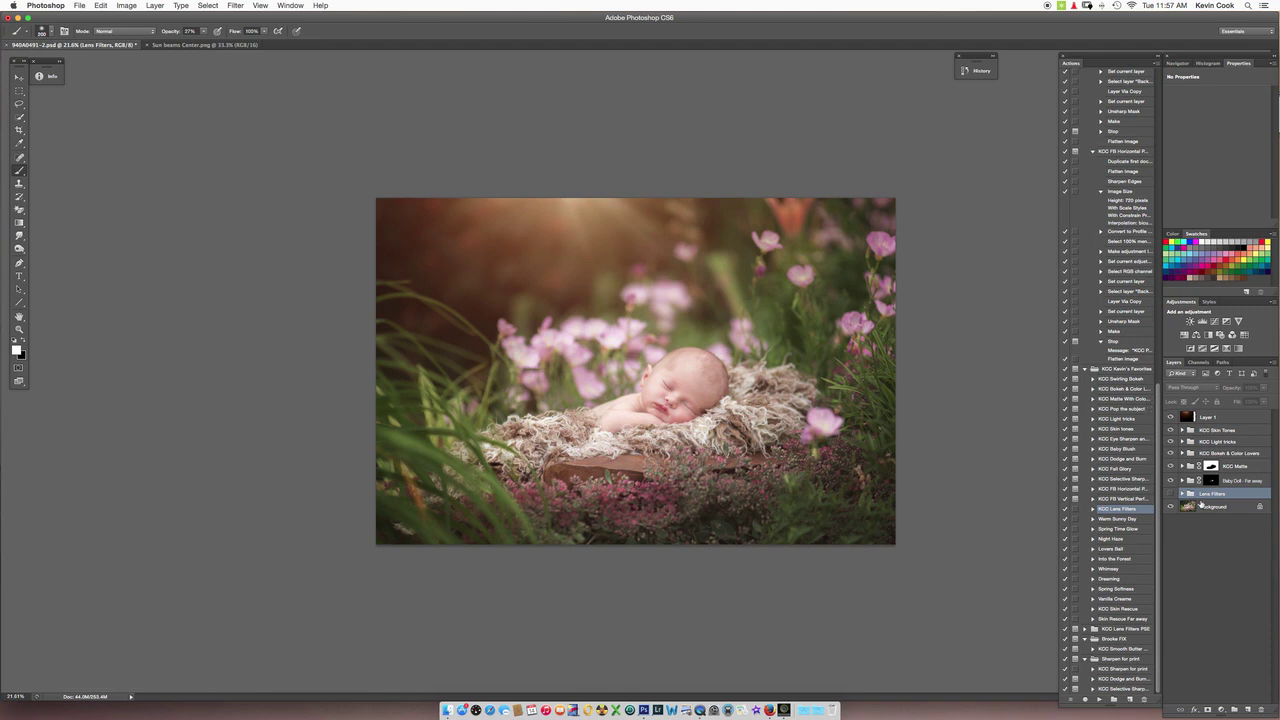
- Run the KCC Pop the subject action on the Background layer
click(1230, 507)
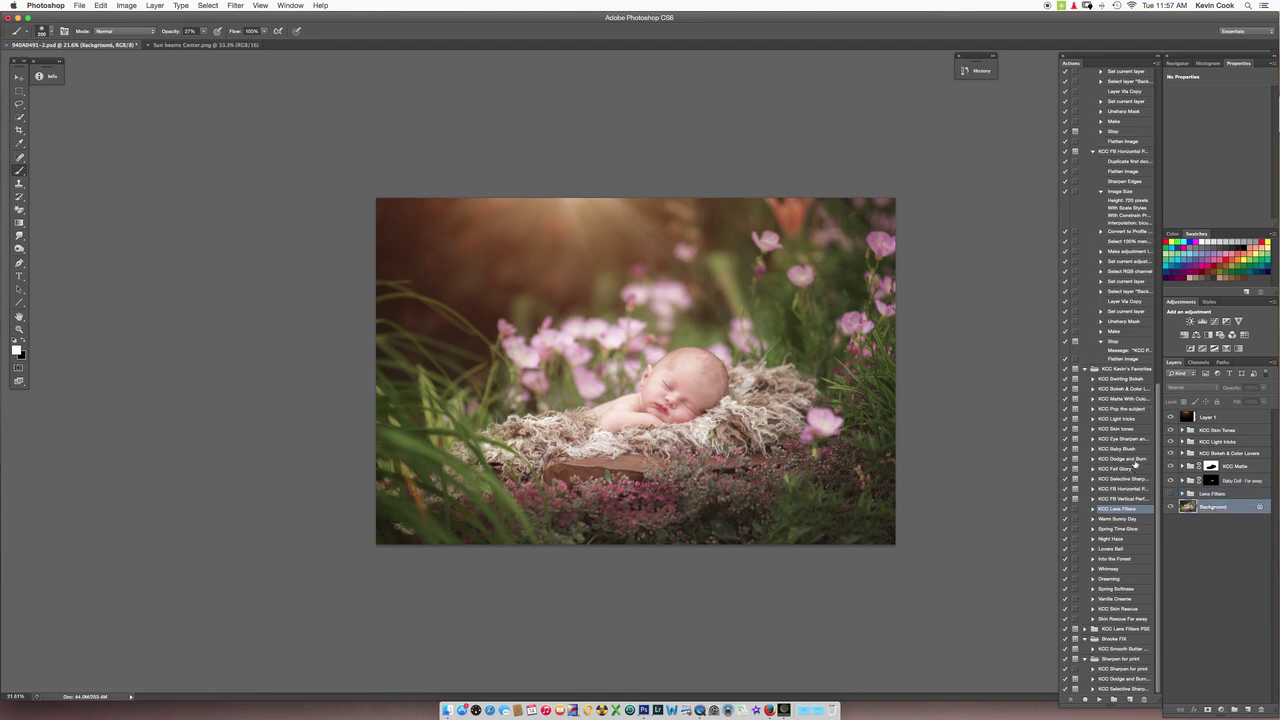
click(1126, 409)
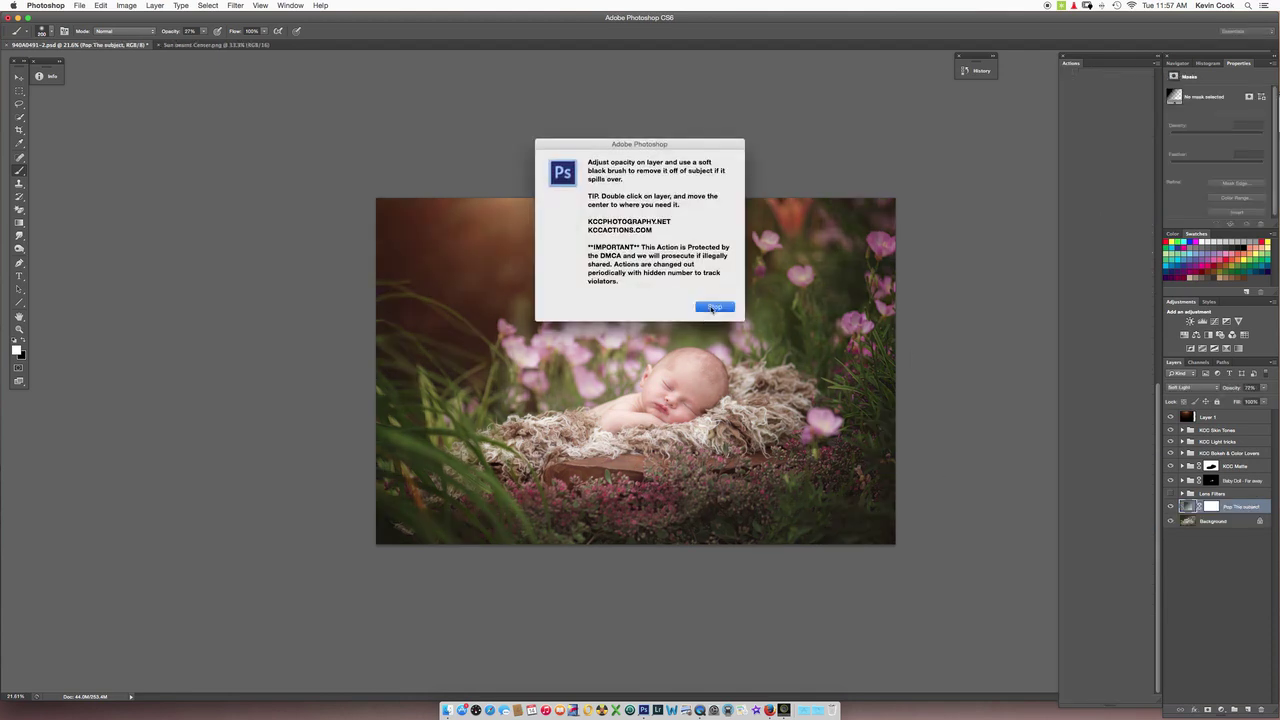
click(712, 307)
- Lower the Pop The subject layer's opacity to about 48%, collapse the action's steps, and compare the photo with the layer hidden and shown
click(1264, 388)
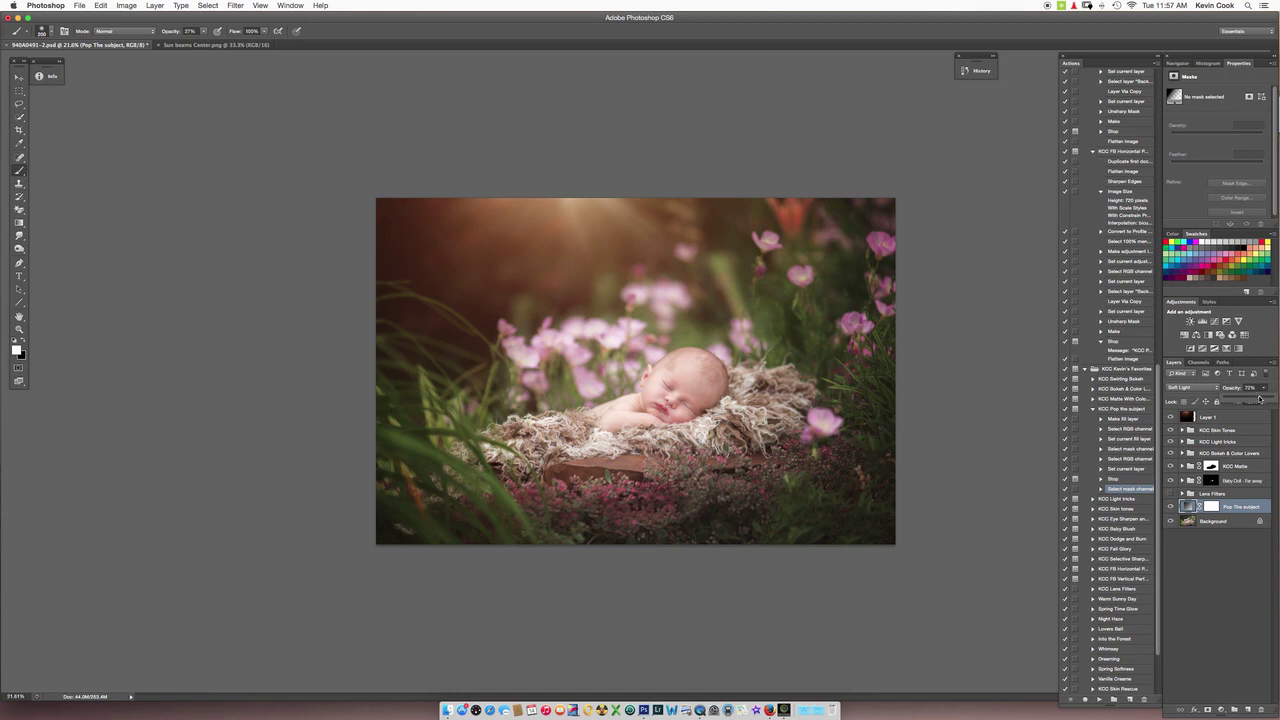
click(1093, 409)
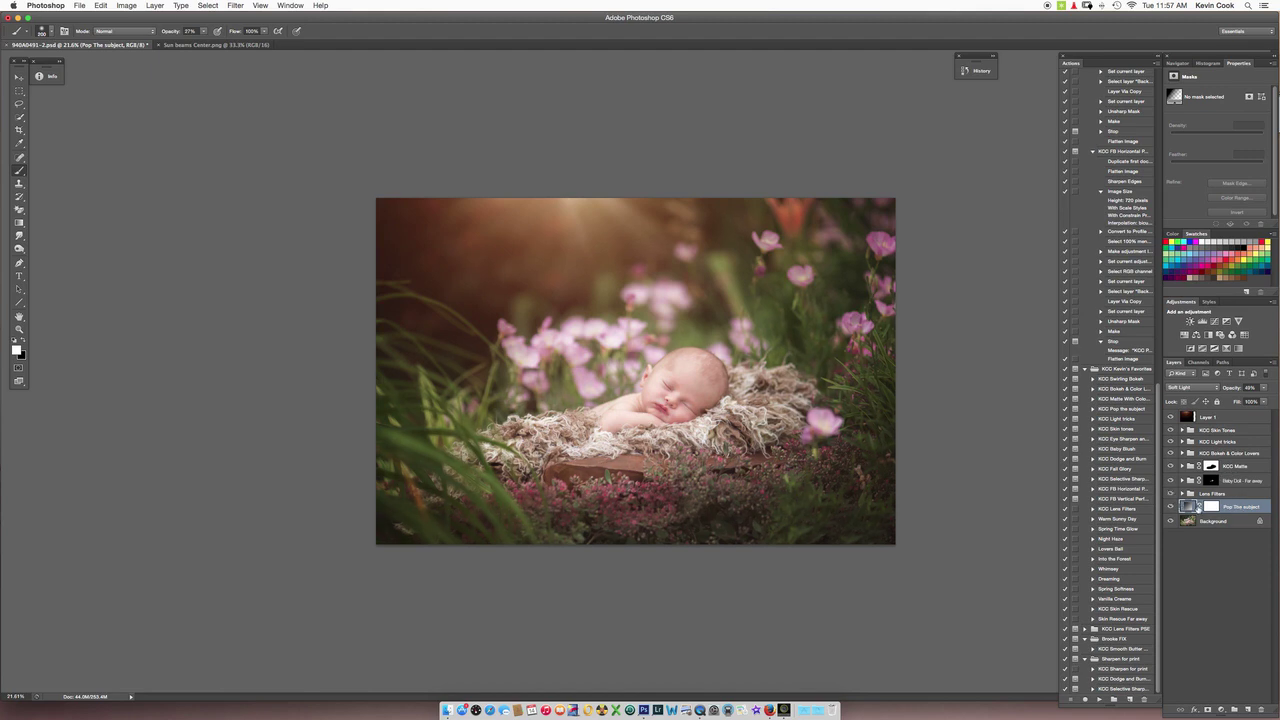
click(1173, 508)
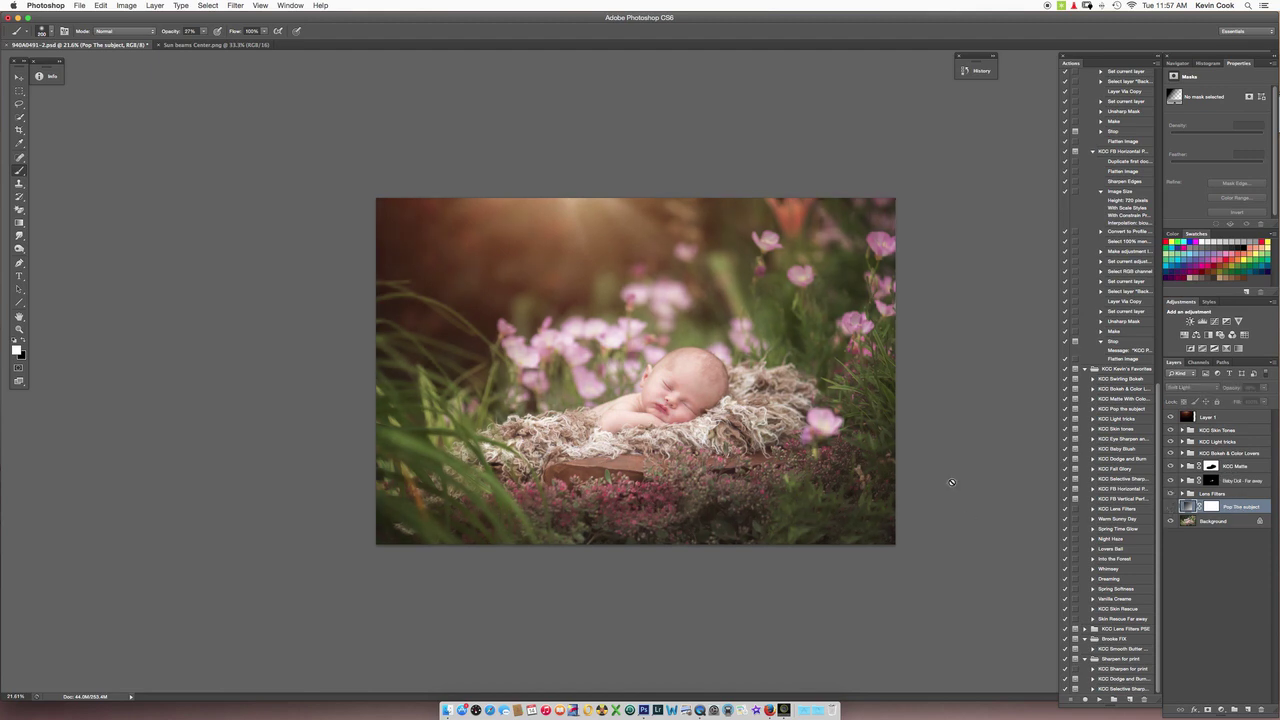
click(1172, 508)
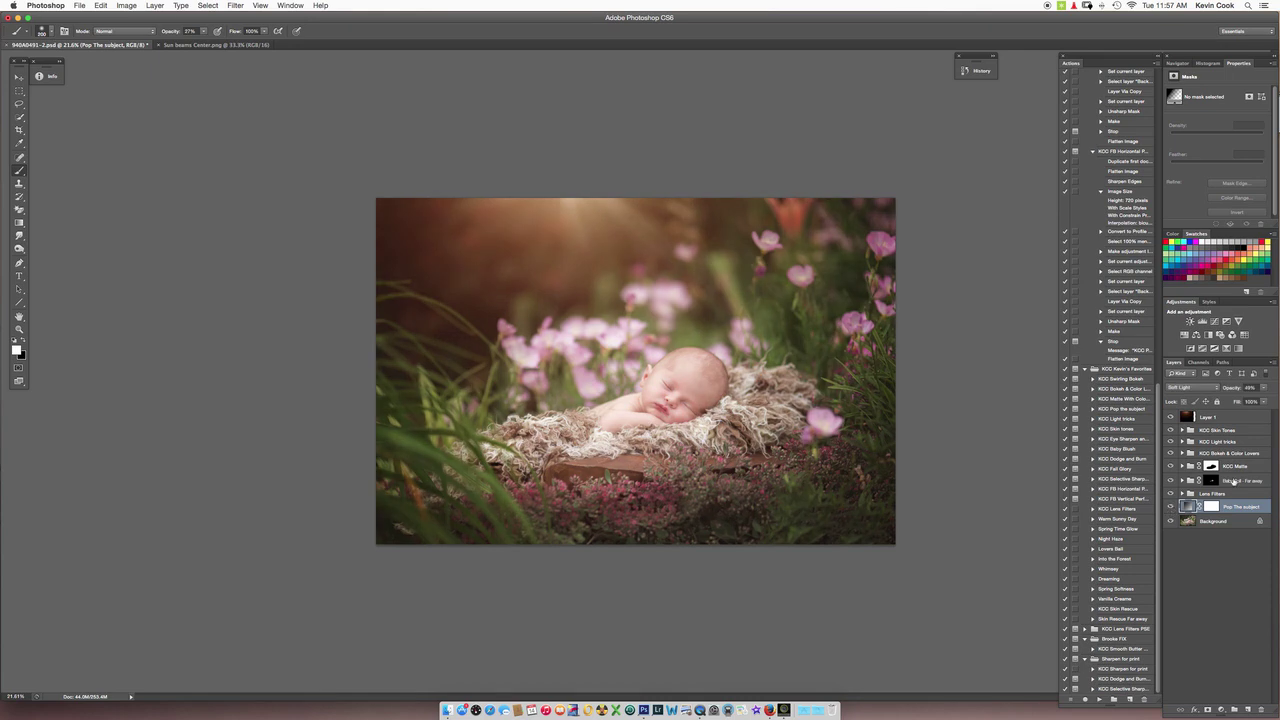
click(1172, 508)
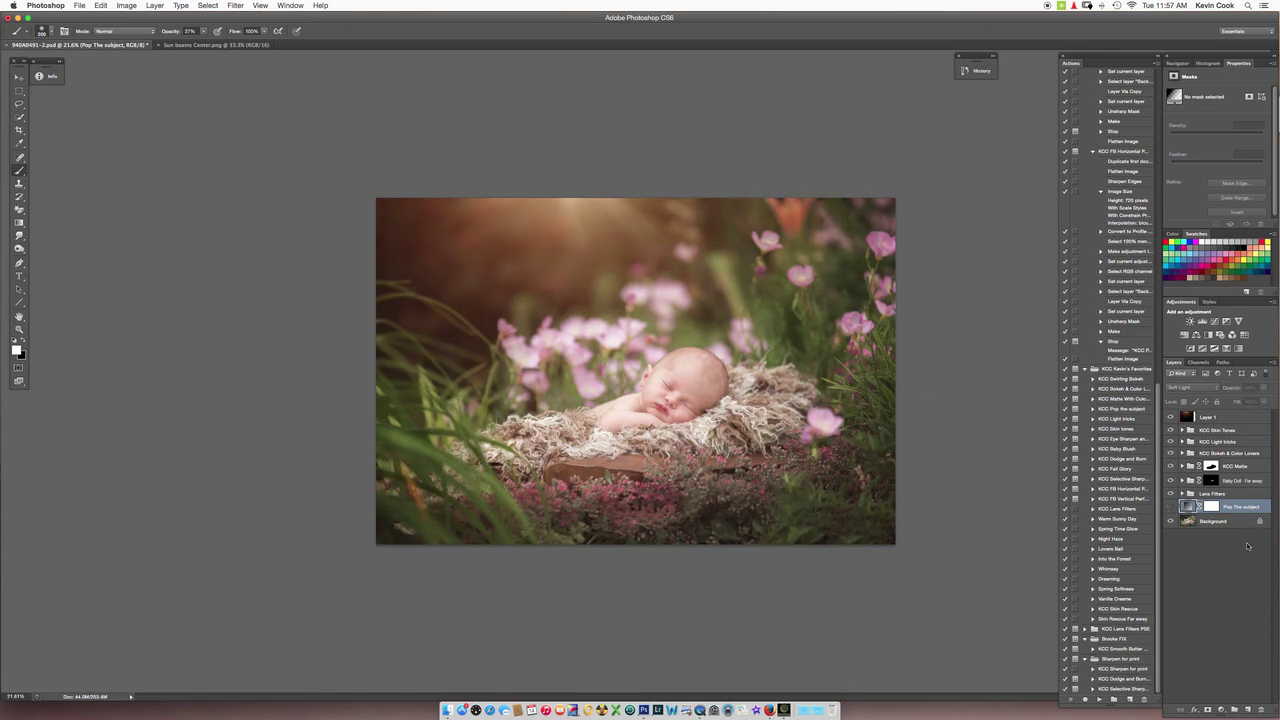